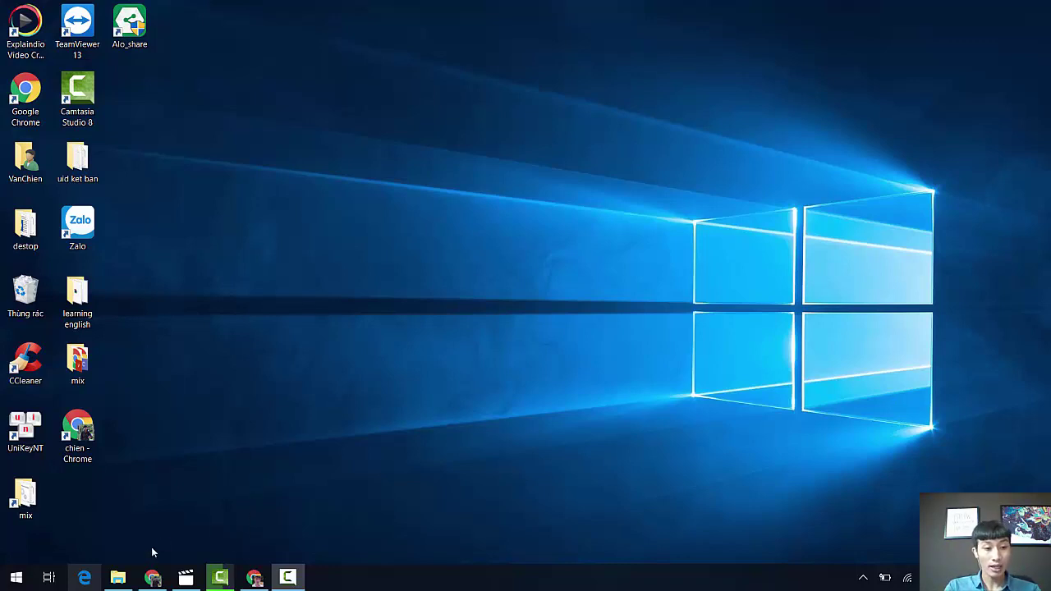
Switch to Chrome, search Facebook for "mỹ phẩm thorakao" and show only the group results (Nhóm)
left_click(152, 577)
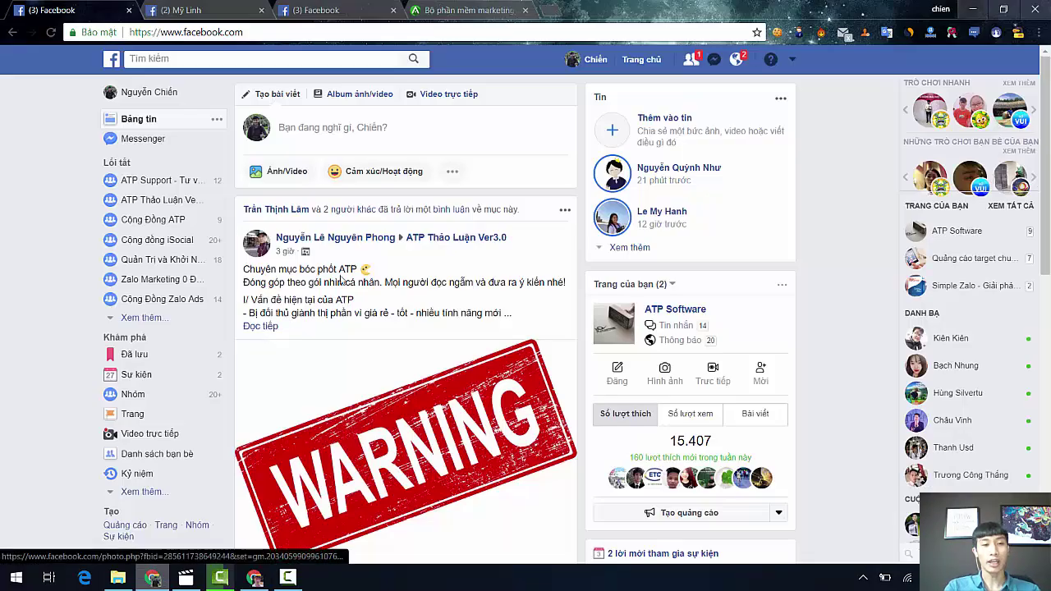
left_click(317, 56)
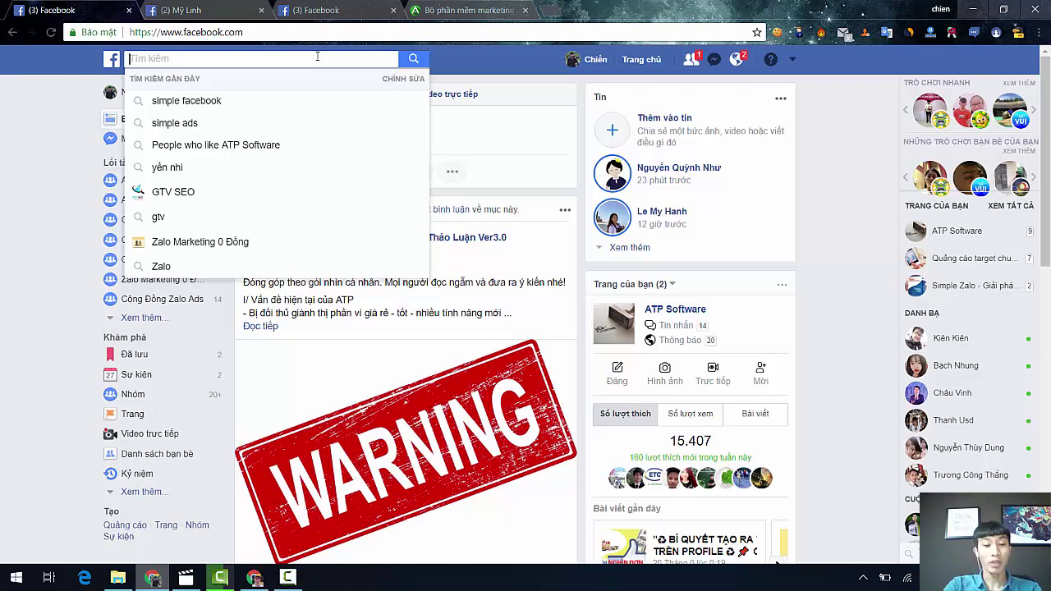
type("mỹ phẩm")
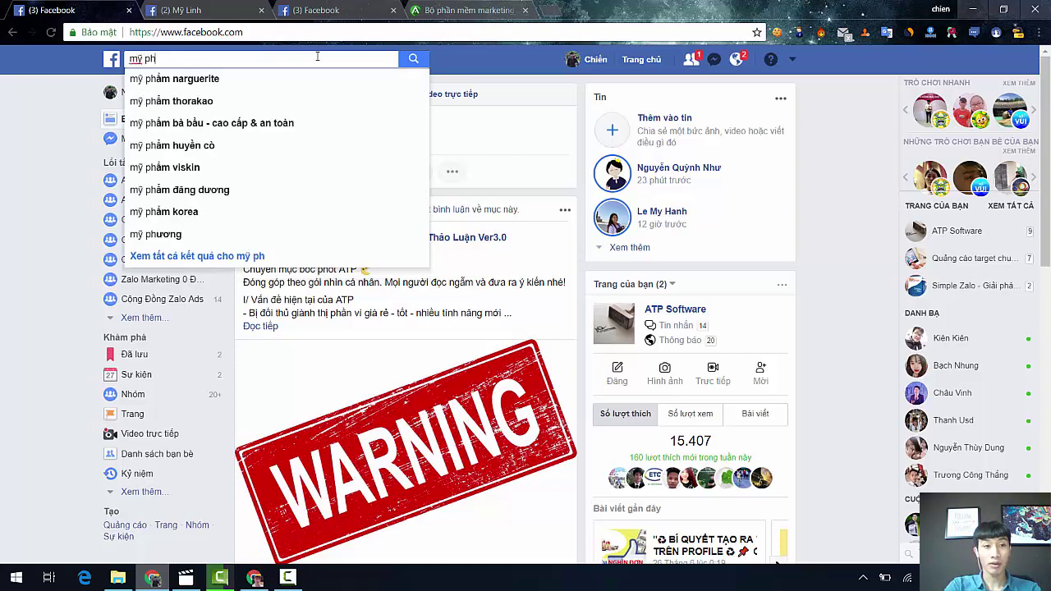
left_click(376, 104)
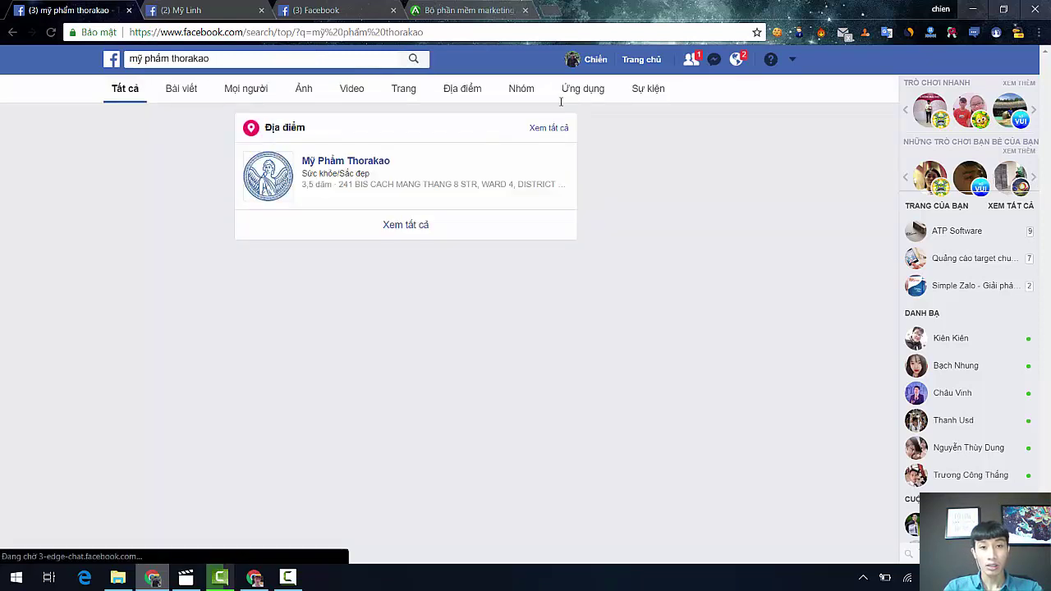
left_click(519, 92)
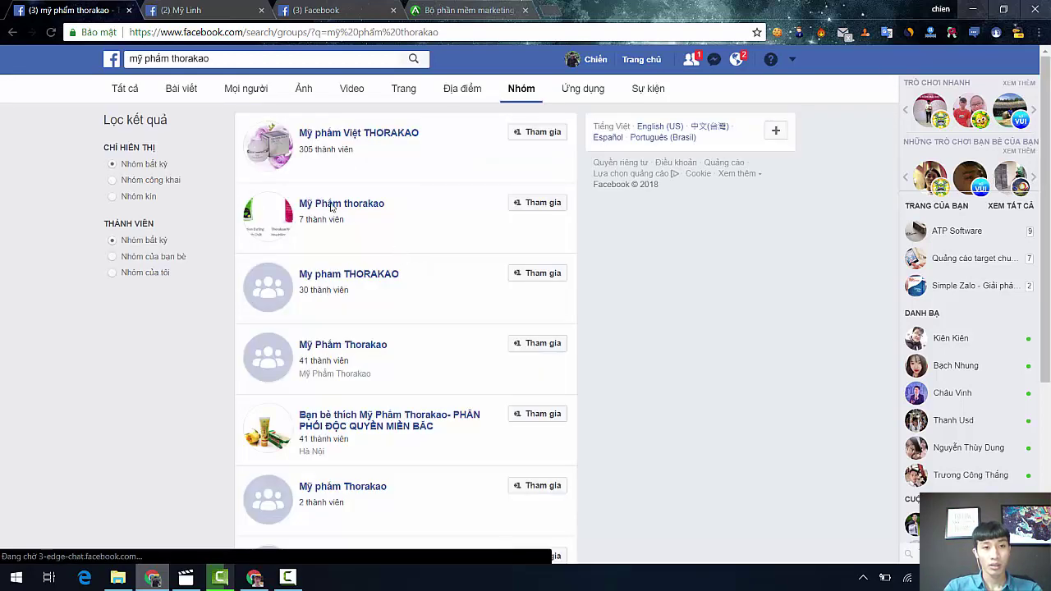
Remove "thorakao" from the query and try to search the groups for just "mỹ phẩm"
left_click(176, 63)
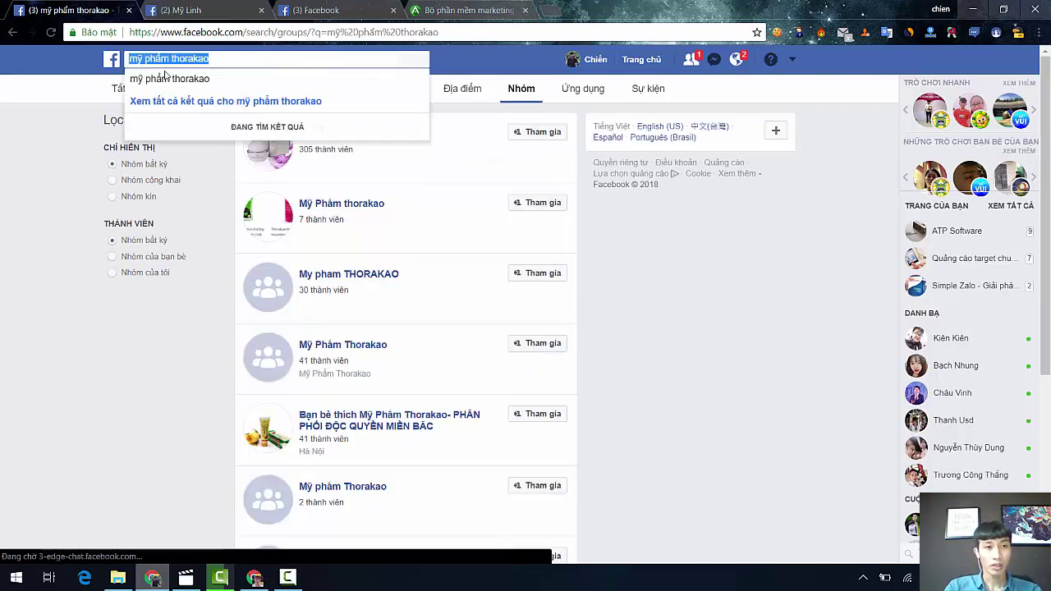
double_click(201, 59)
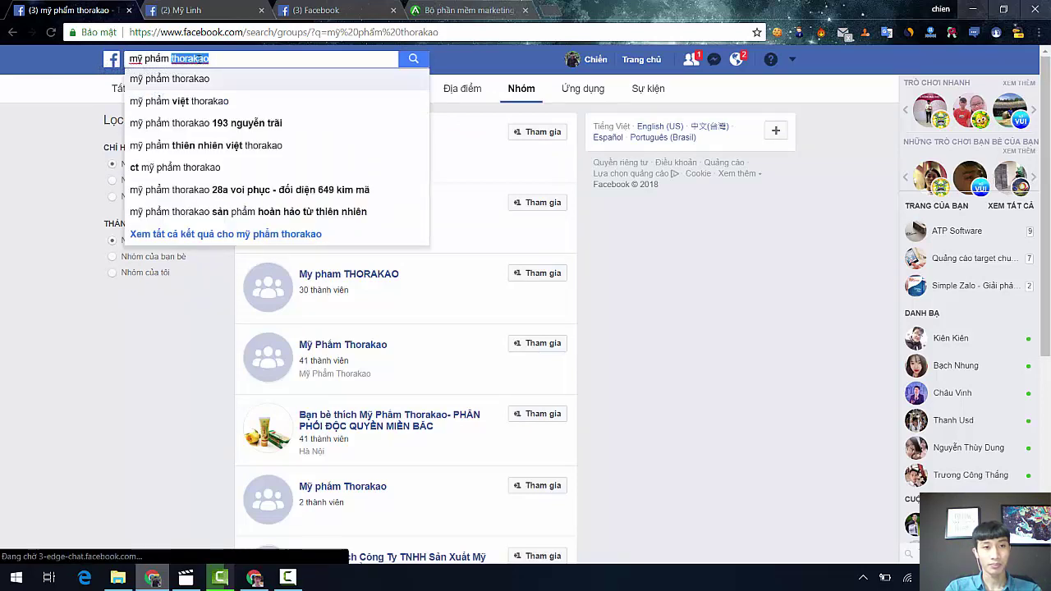
key("BackSpace")
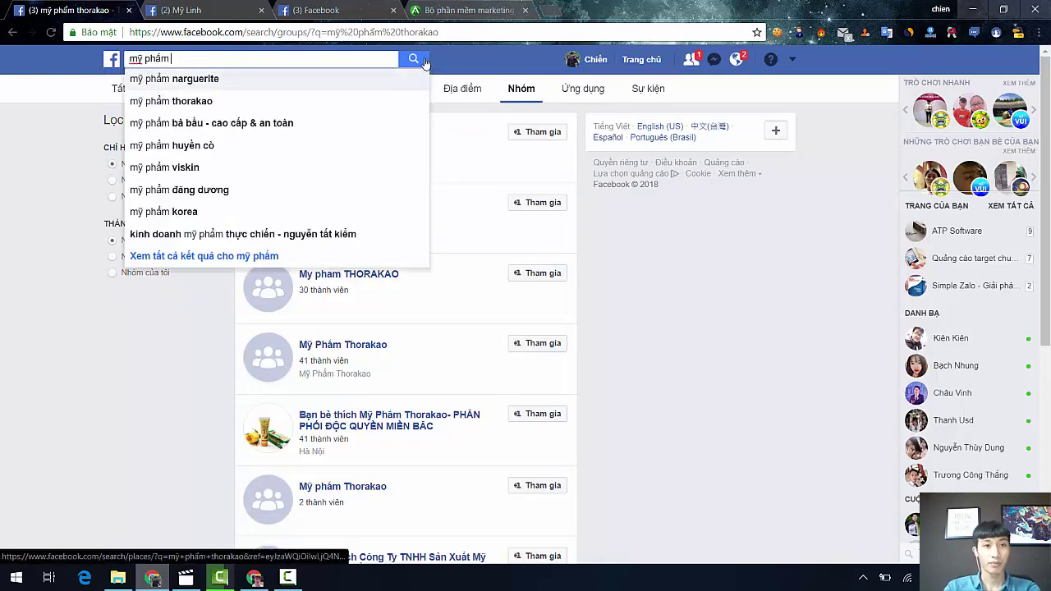
key("Return")
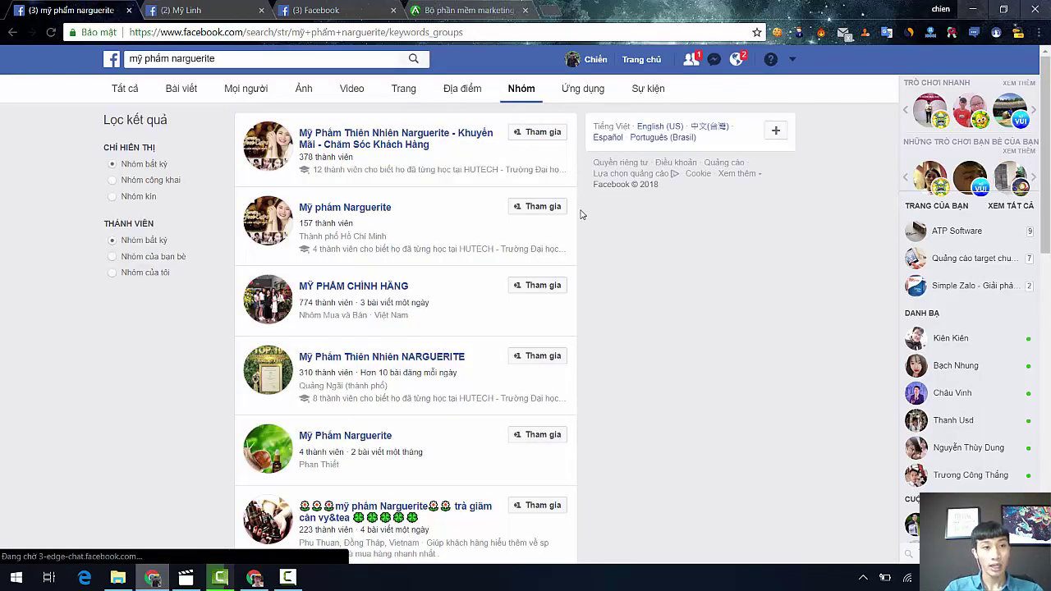
Shorten the search text to "mỹ phẩm" and run the group search with it
left_click_drag(199, 60, 129, 60)
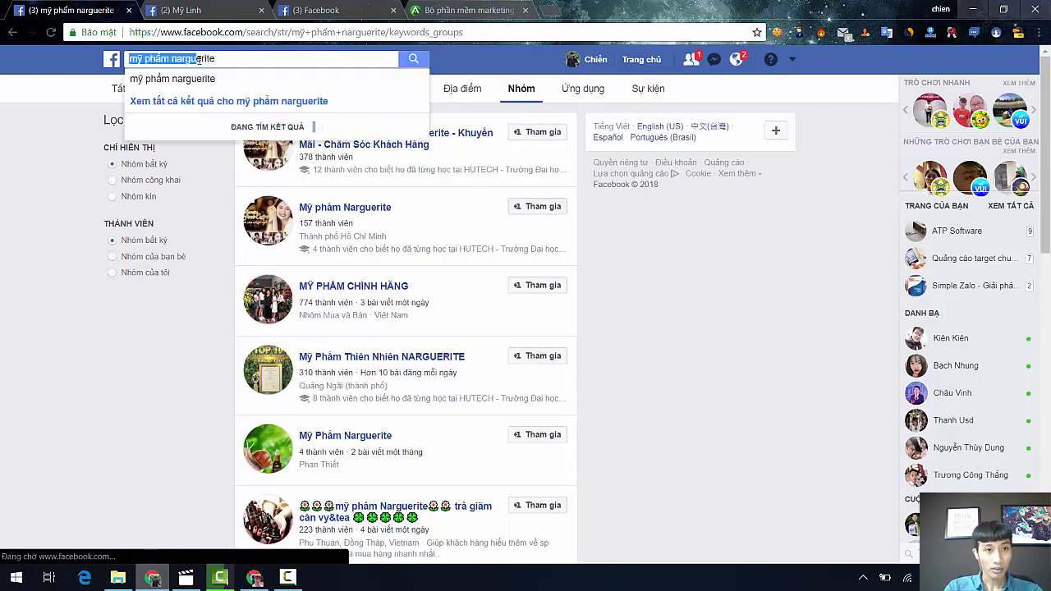
triple_click(236, 60)
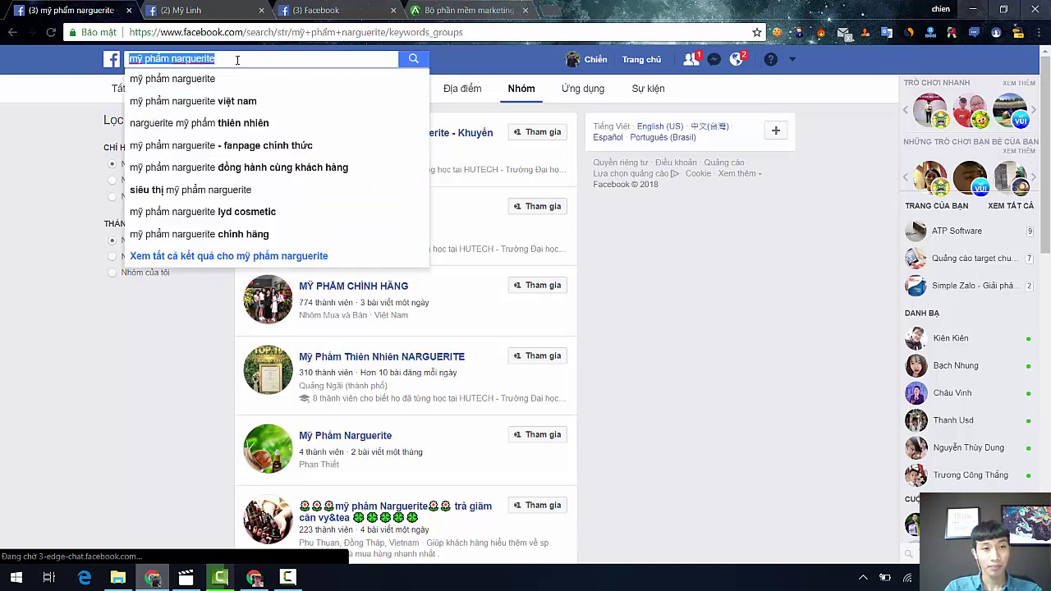
left_click(217, 59)
key("BackSpace")
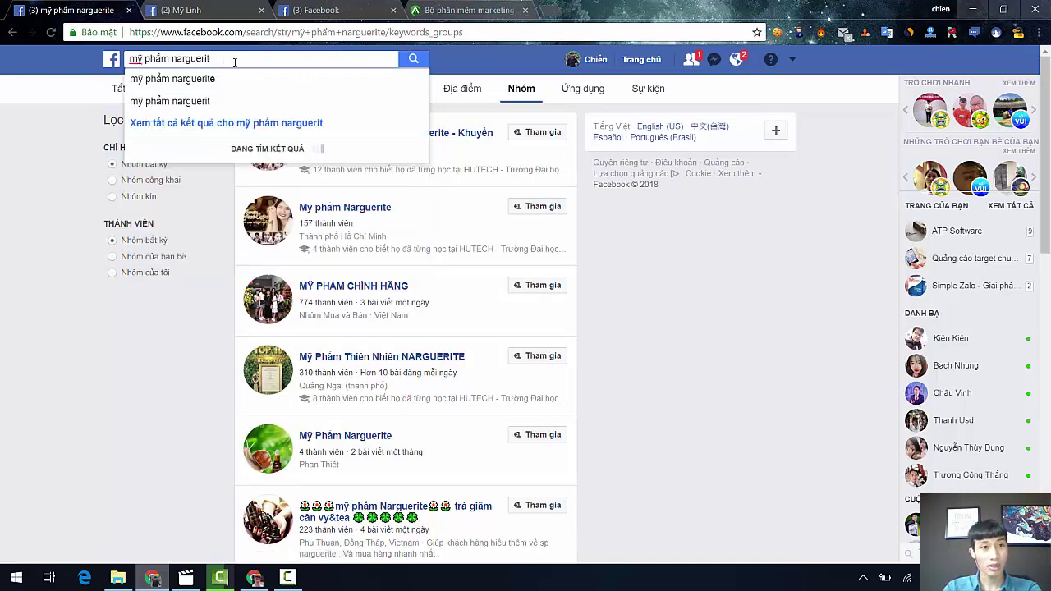
key("BackSpace")
key("BackSpace")
key("BackSpace")
key("BackSpace")
key("BackSpace")
key("BackSpace")
key("BackSpace")
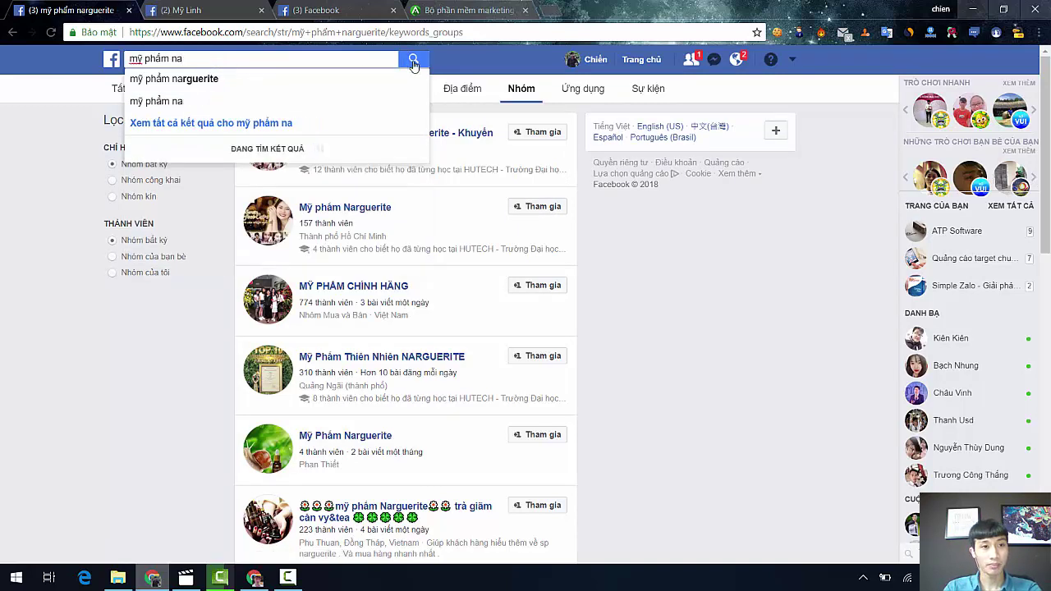
key("BackSpace")
left_click(412, 60)
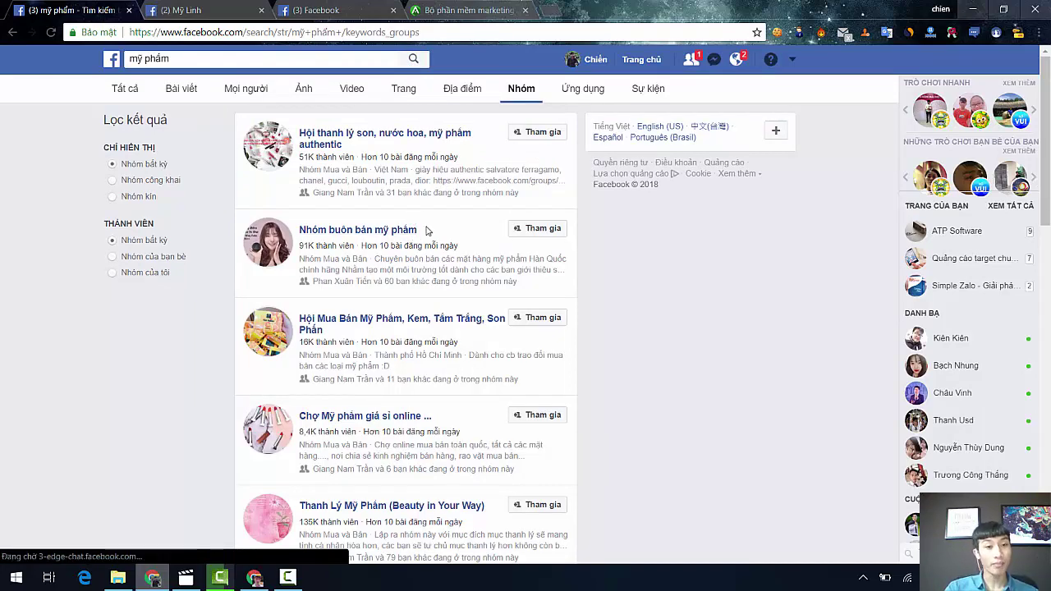
Open the first "Thanh Lý Mỹ Phẩm (Beauty in Your Way)" group in the results and review its introduction page
scroll(433, 240, "down", 1)
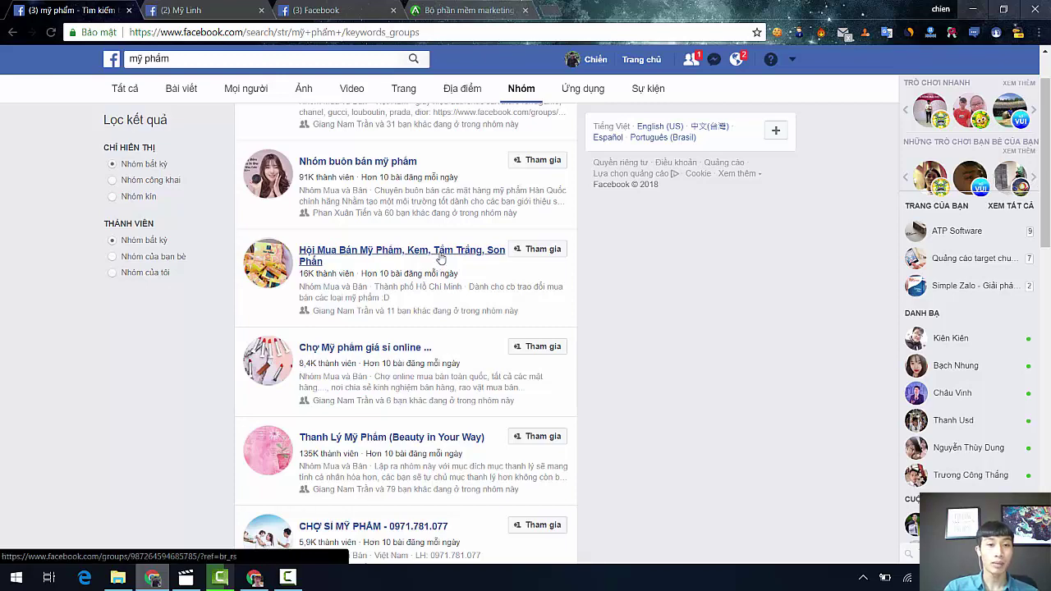
scroll(439, 259, "down", 2)
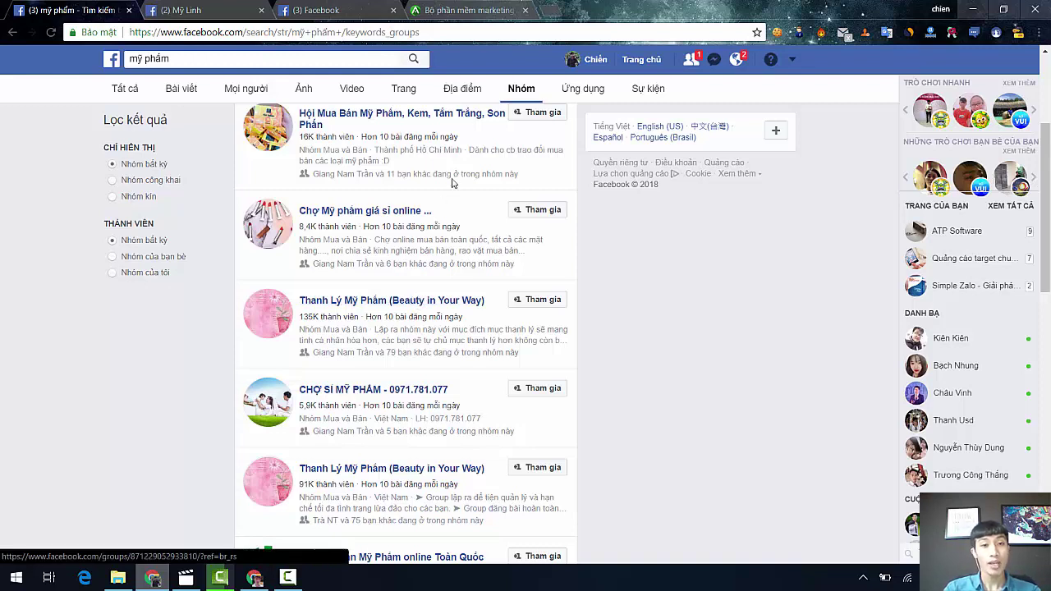
left_click(410, 302)
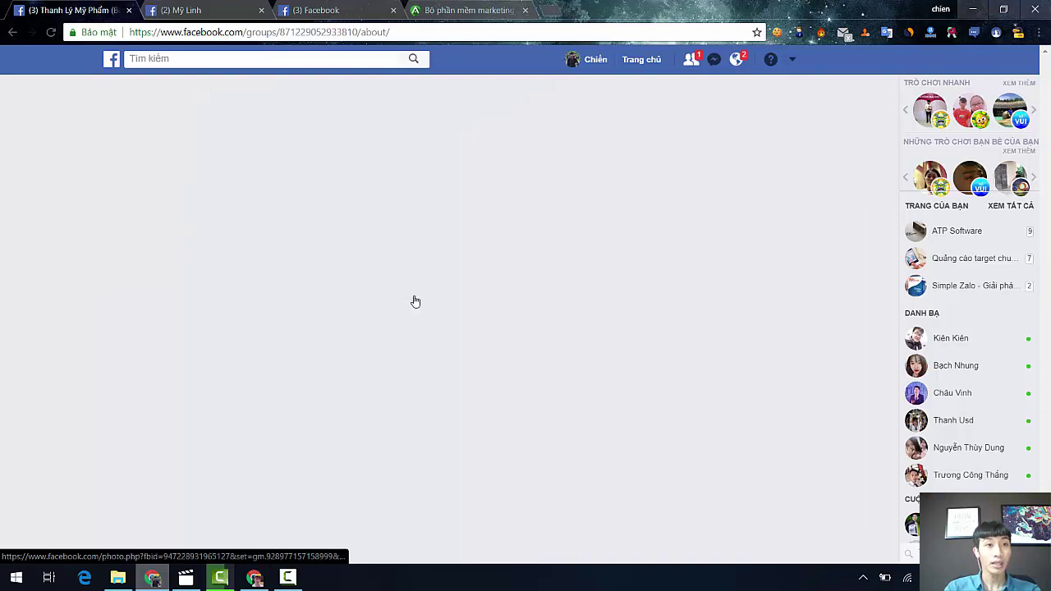
scroll(413, 303, "down", 3)
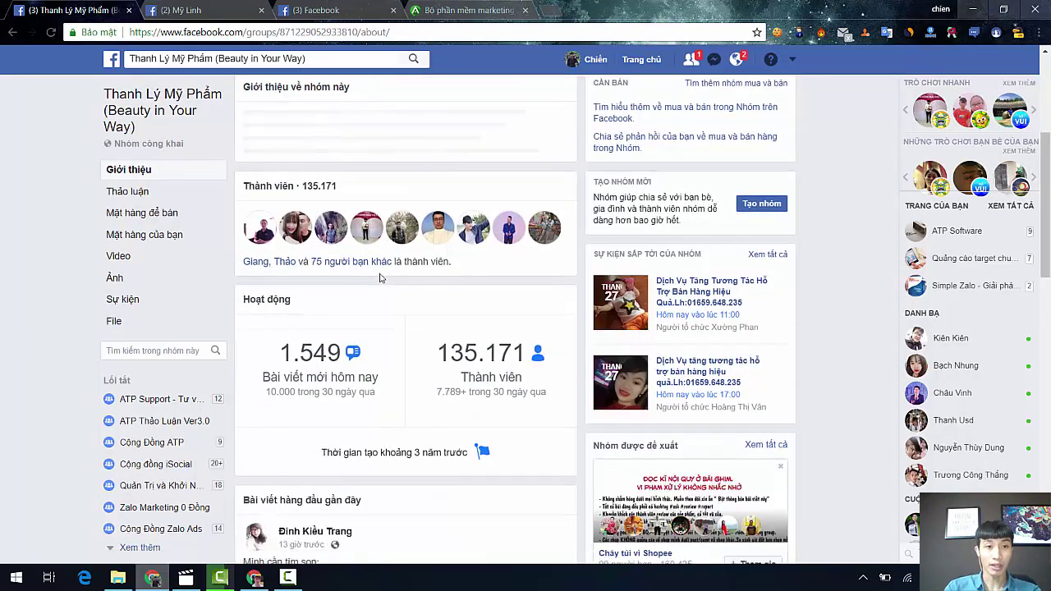
scroll(382, 273, "up", 3)
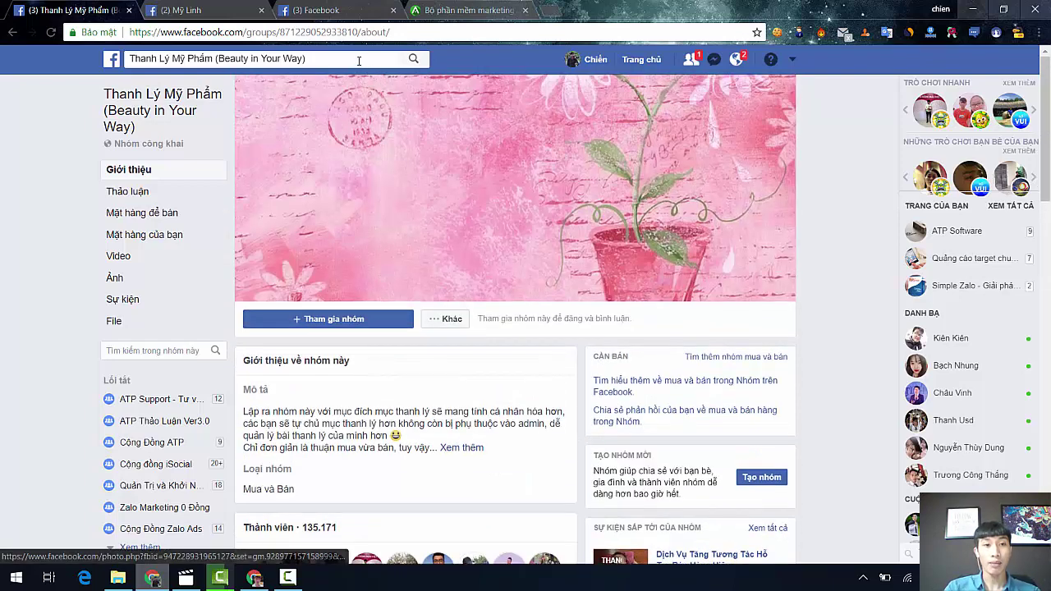
Open the ALO UID site uid.alosoft.vn in a new browser tab
left_click(549, 13)
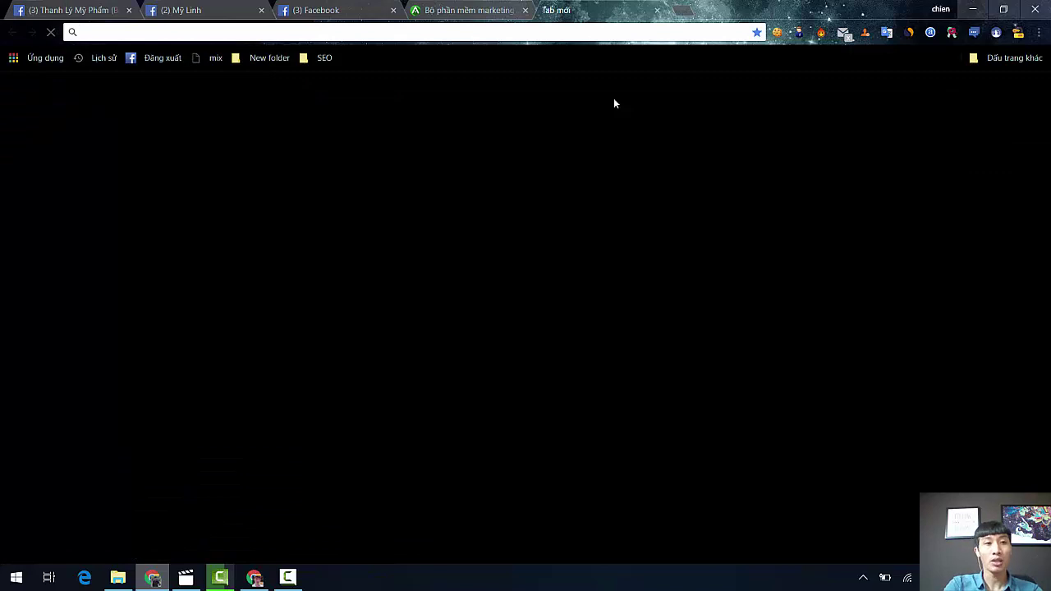
type("uid.fanpage.vn")
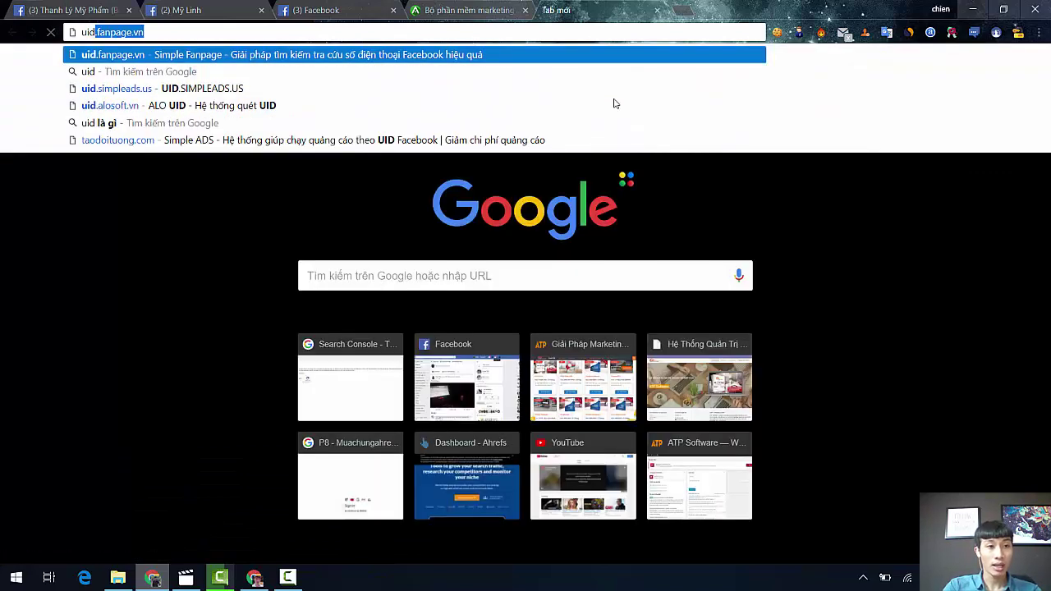
key("Down")
key("Down")
key("Down")
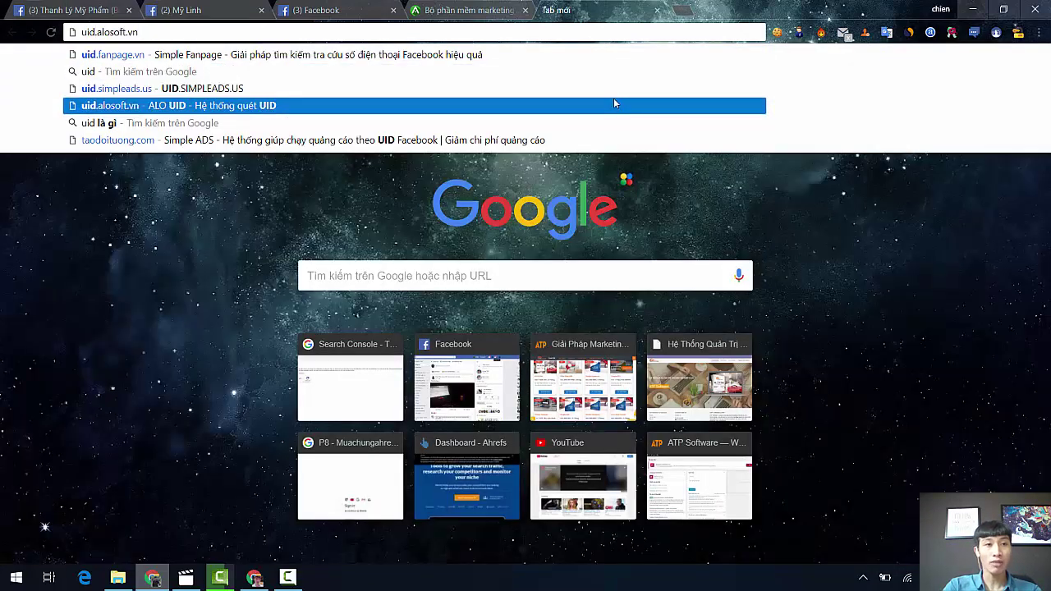
key("Return")
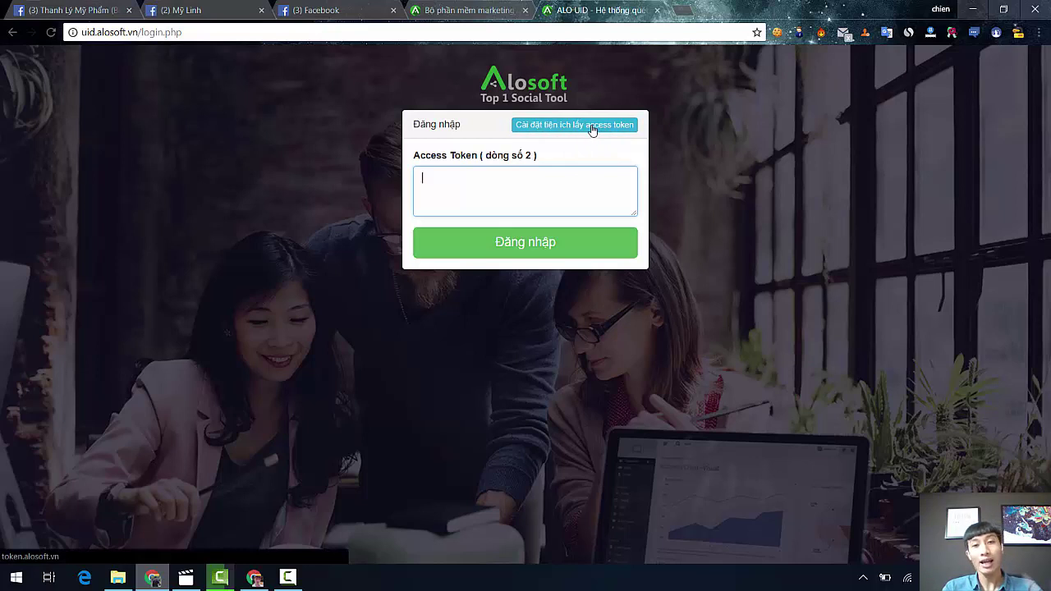
Get the account's access tokens with the token extension and log in to ALO UID using the line 2 access token
left_click(1018, 37)
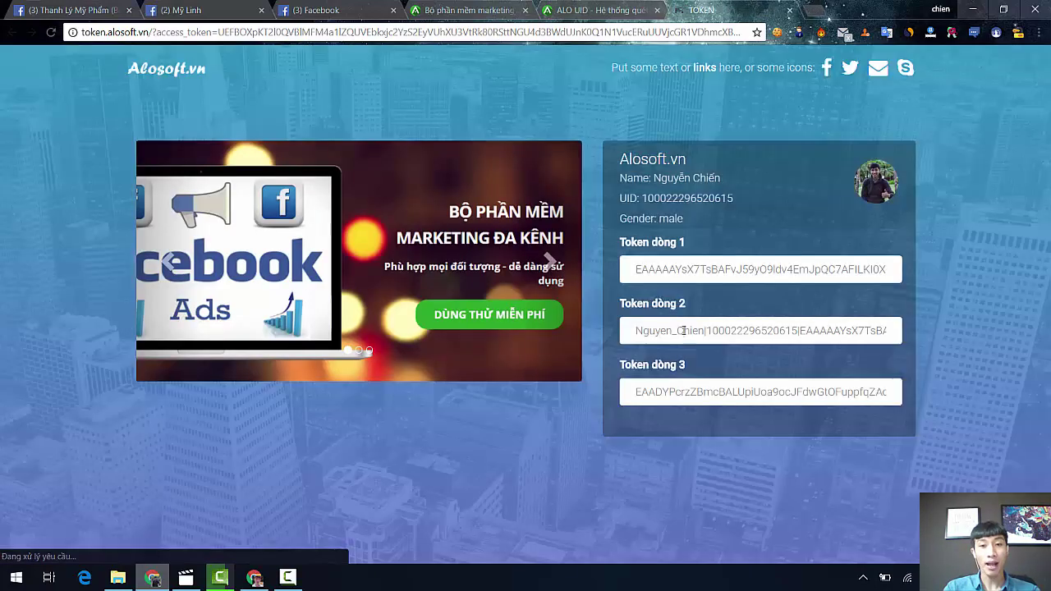
left_click(680, 335)
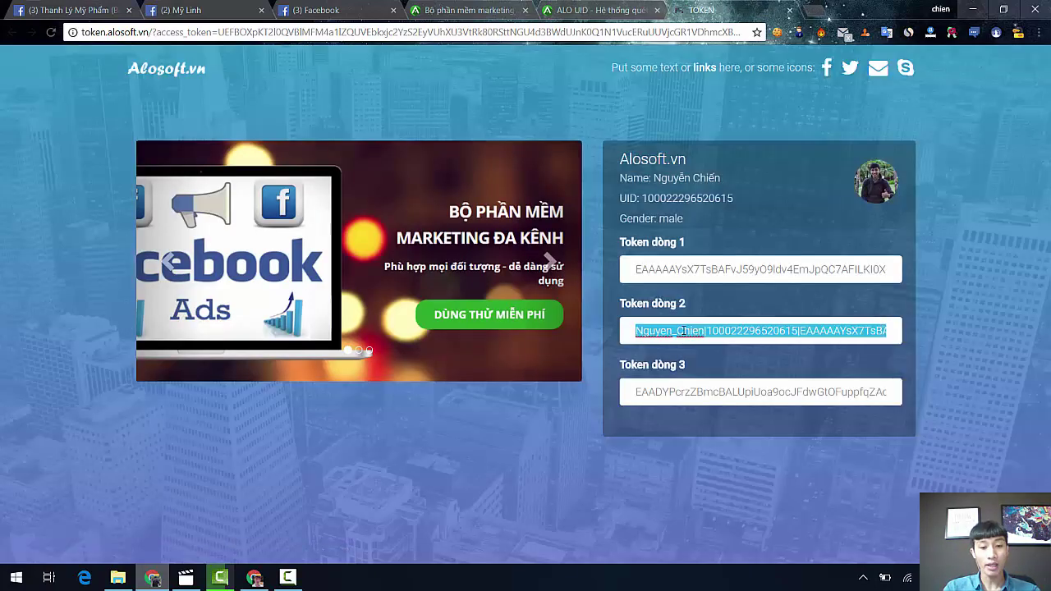
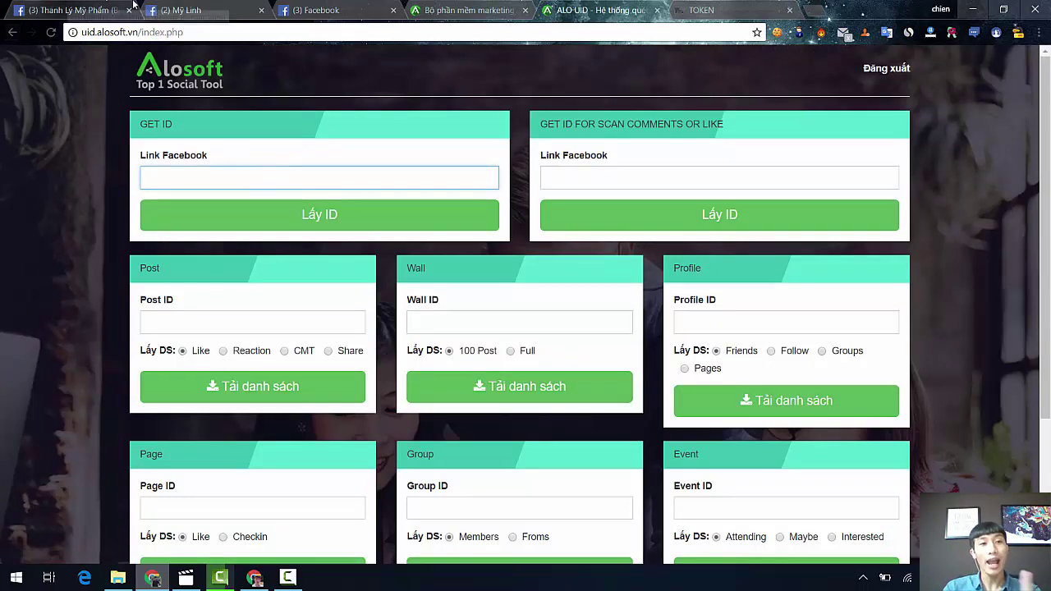
Copy the Facebook group's web address and retrieve its ID with ALO UID's GET ID tool
left_click(110, 13)
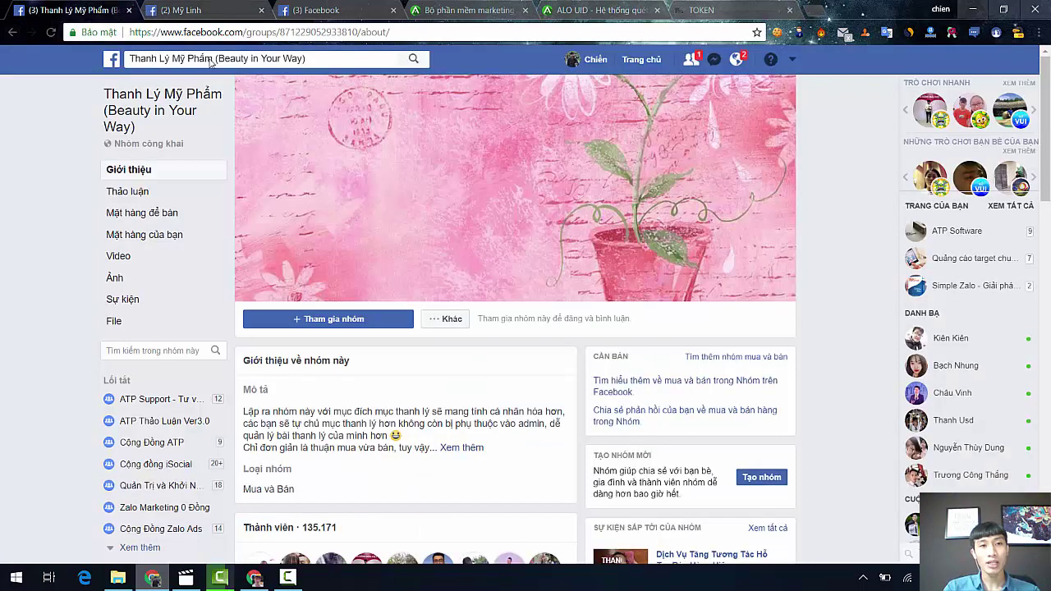
left_click(199, 31)
key("ctrl+c")
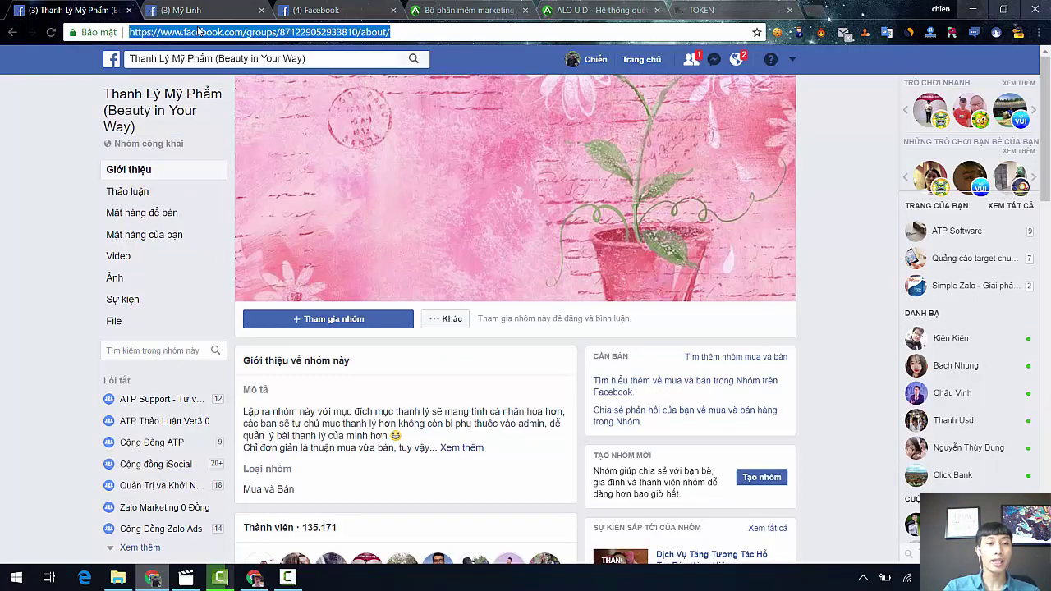
left_click(603, 10)
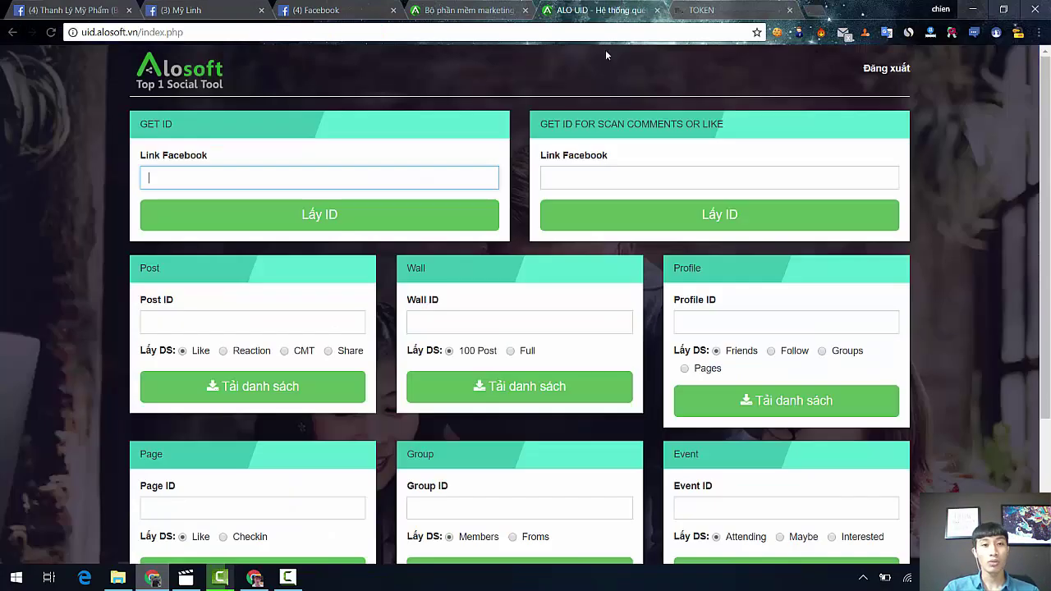
key("ctrl+v")
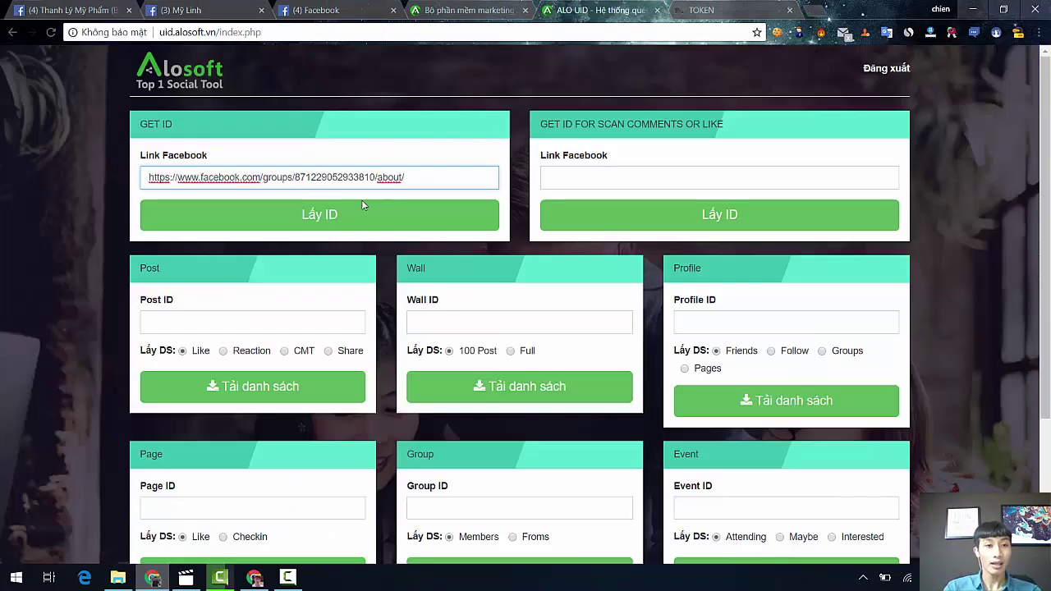
left_click(365, 214)
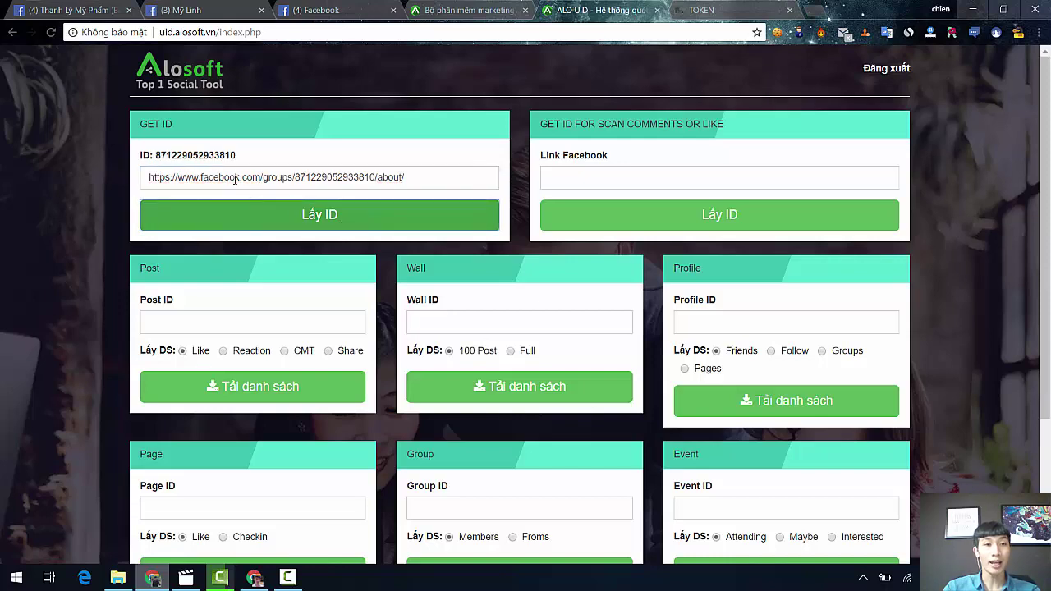
Copy the retrieved group ID into the Group section's ID field and download the group's Members list
double_click(200, 155)
key("ctrl+c")
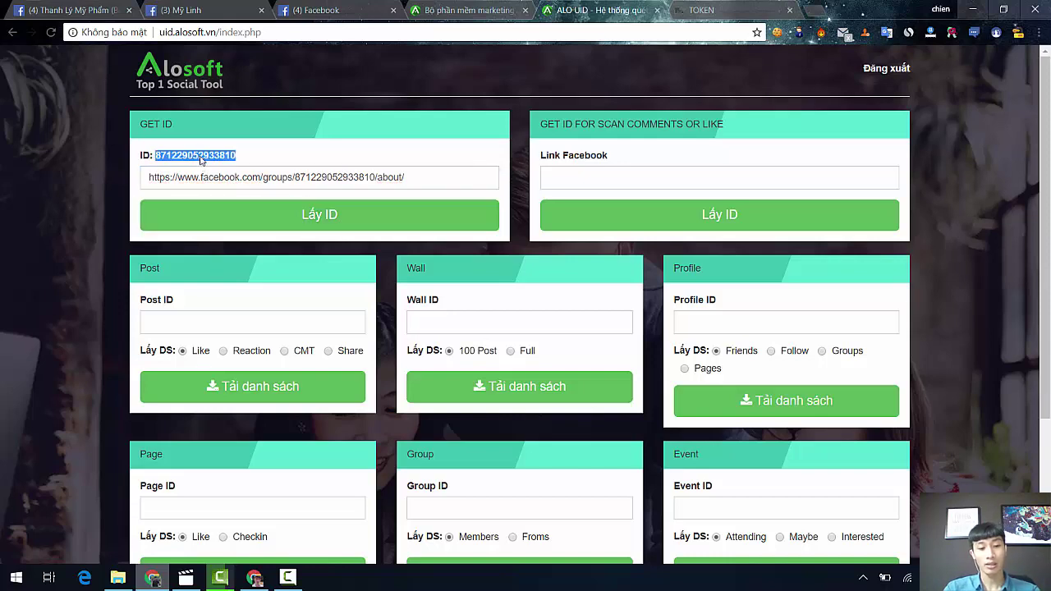
scroll(289, 249, "down", 3)
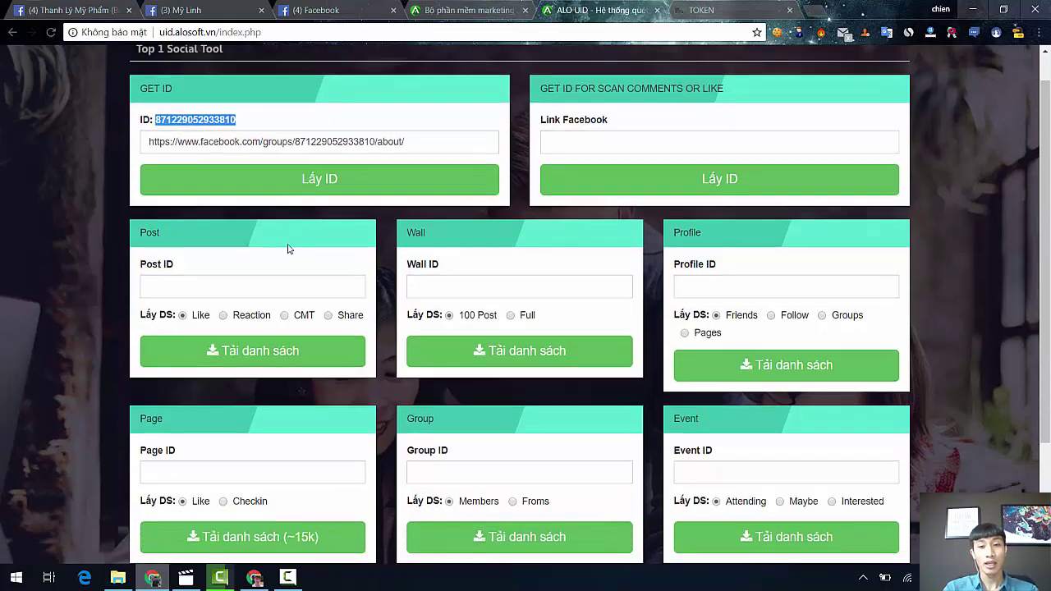
scroll(607, 316, "down", 1)
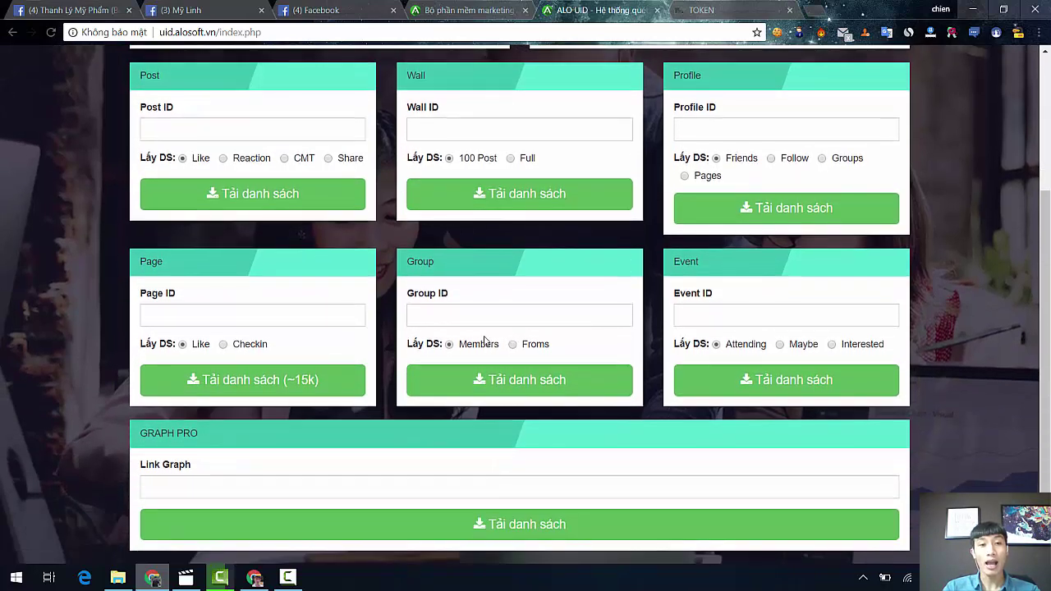
left_click(476, 319)
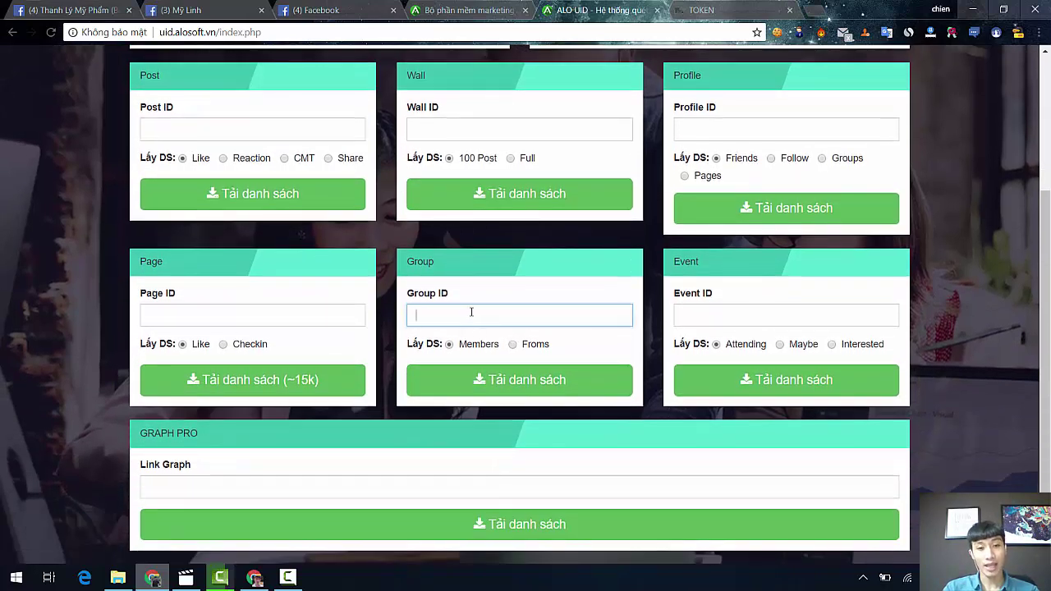
key("ctrl+v")
left_click(519, 385)
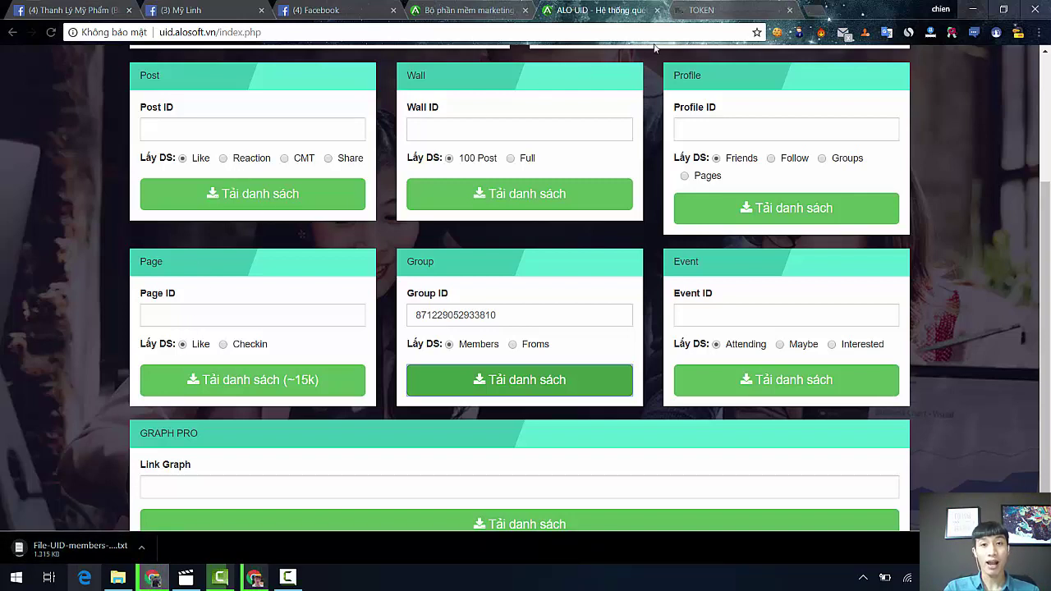
Open a new browser tab
left_click(817, 13)
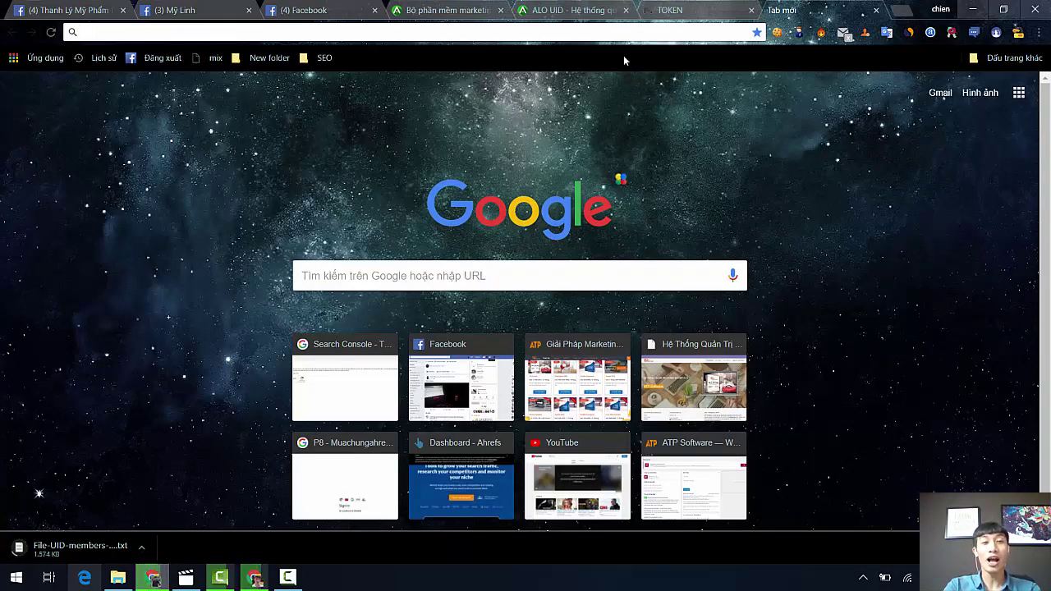
type("taa")
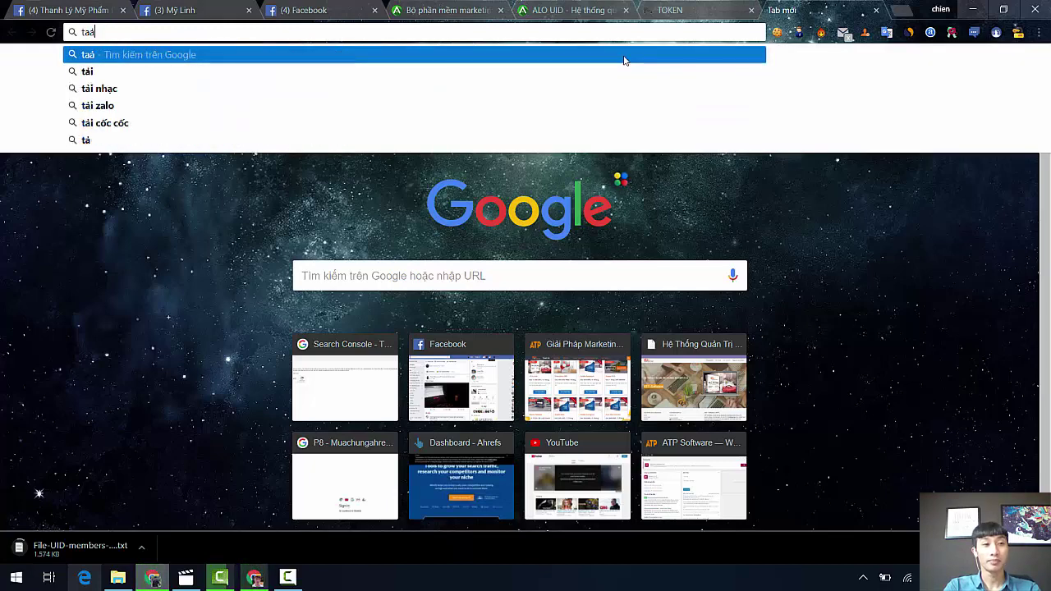
key("BackSpace")
type("r")
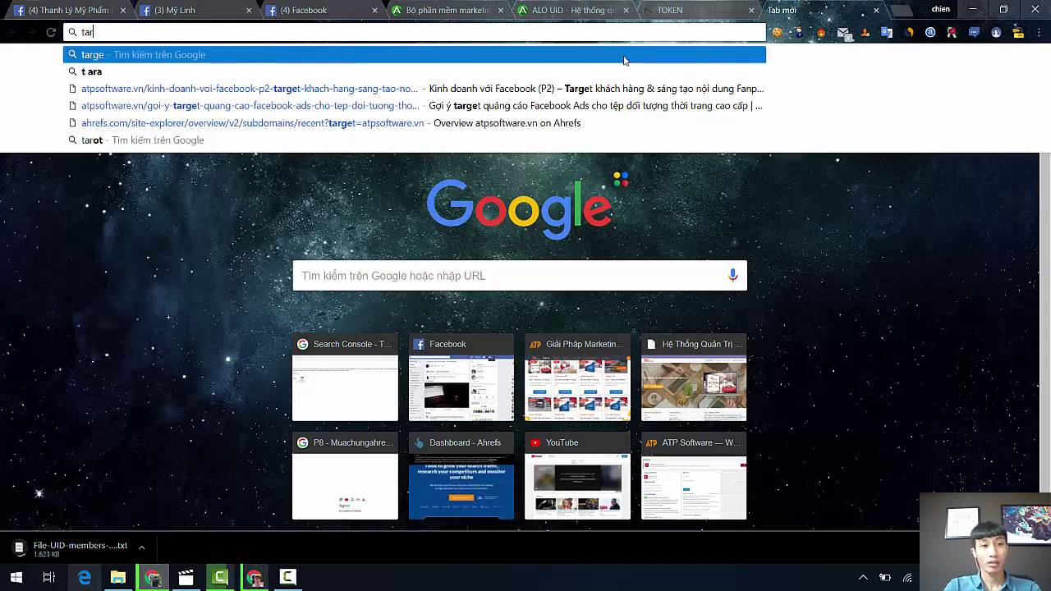
type("get.atp")
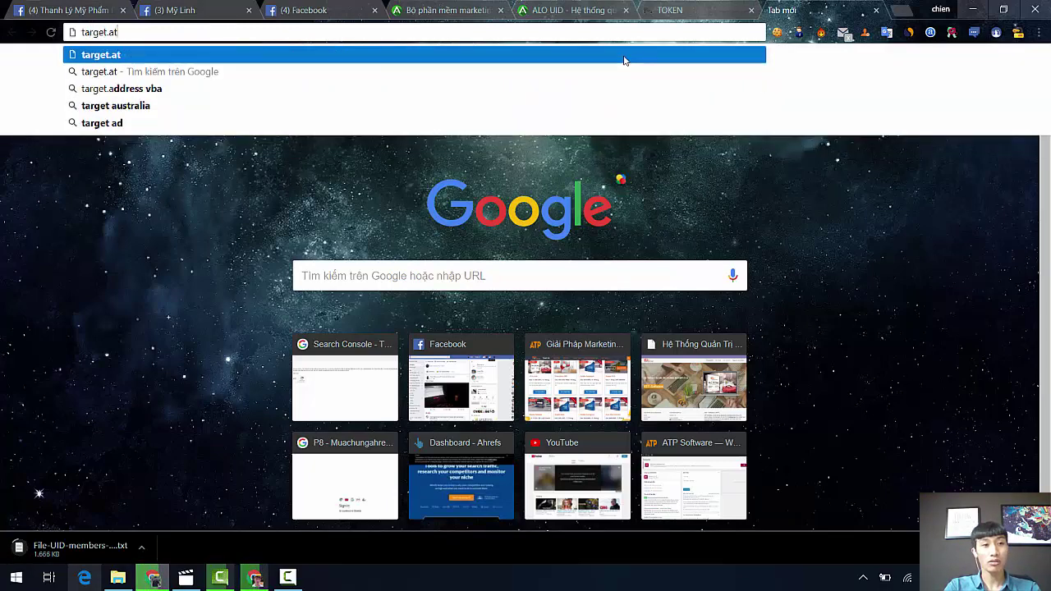
key("BackSpace")
key("BackSpace")
key("BackSpace")
key("BackSpace")
key("BackSpace")
key("BackSpace")
key("BackSpace")
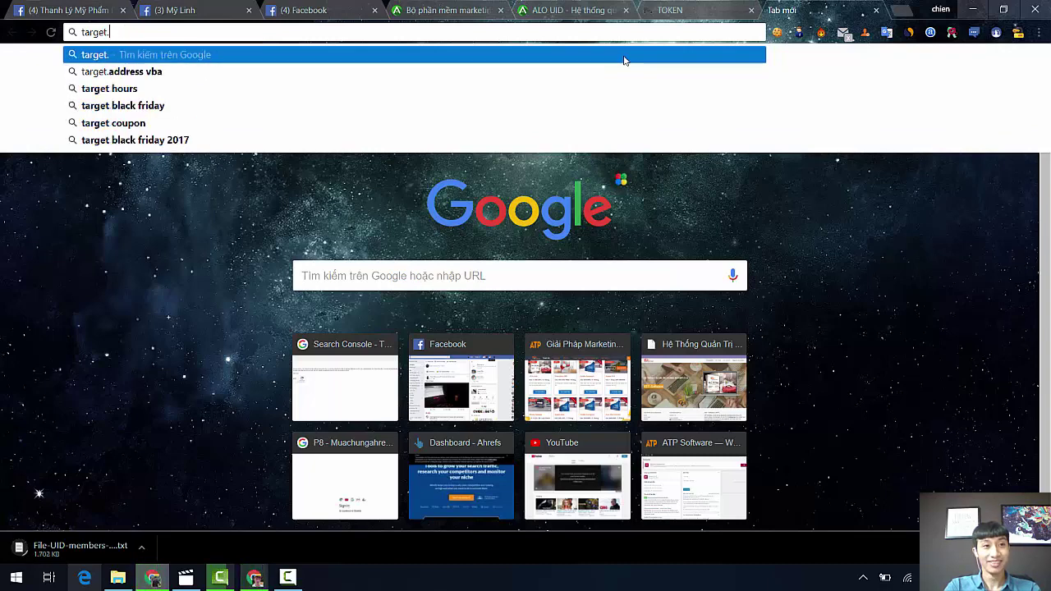
key("BackSpace")
key("BackSpace")
key("BackSpace")
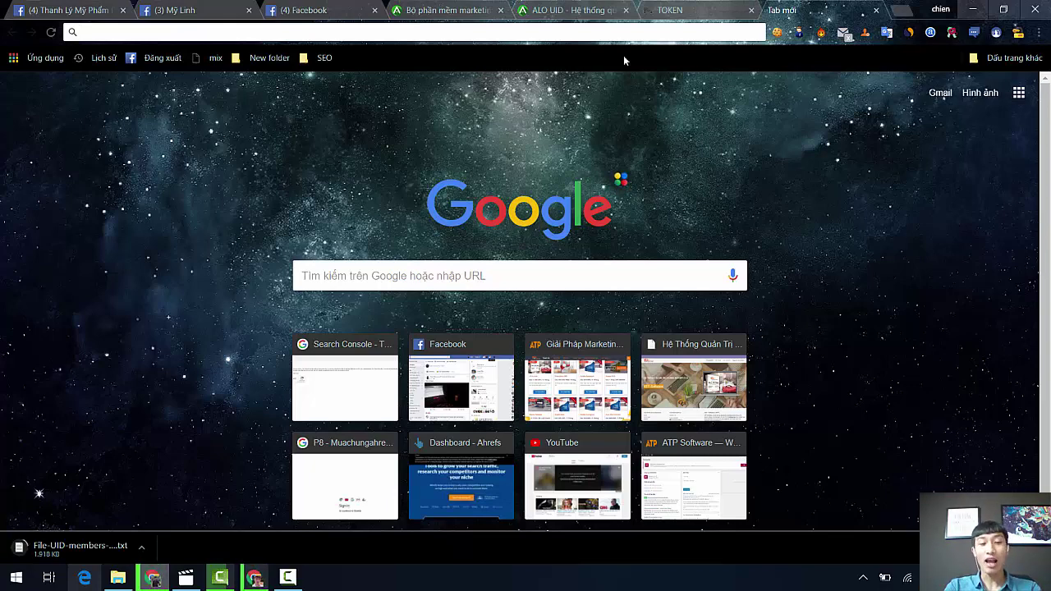
type("alo")
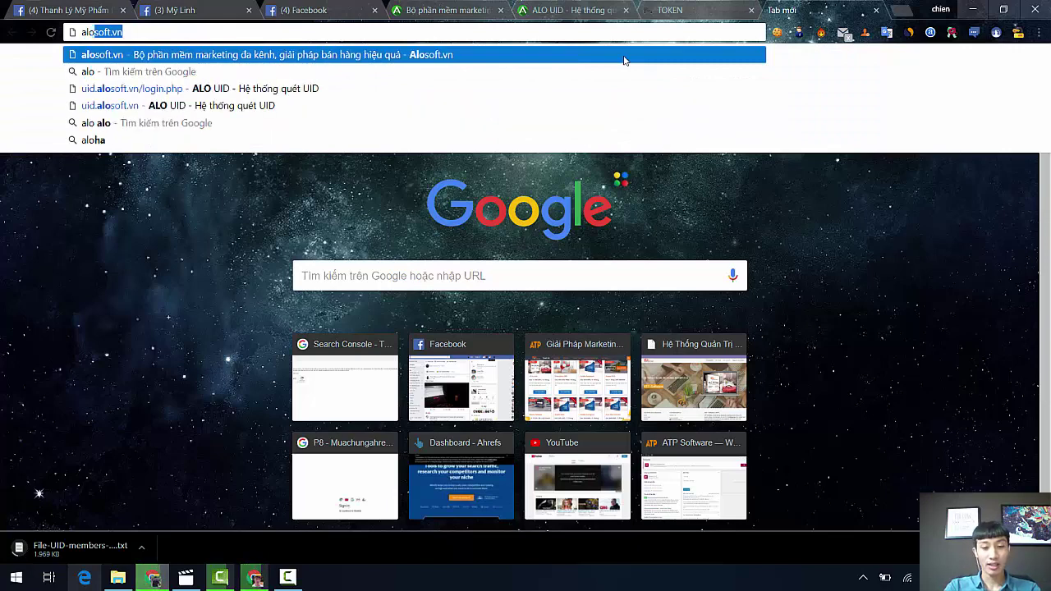
key("BackSpace")
key("BackSpace")
key("BackSpace")
key("BackSpace")
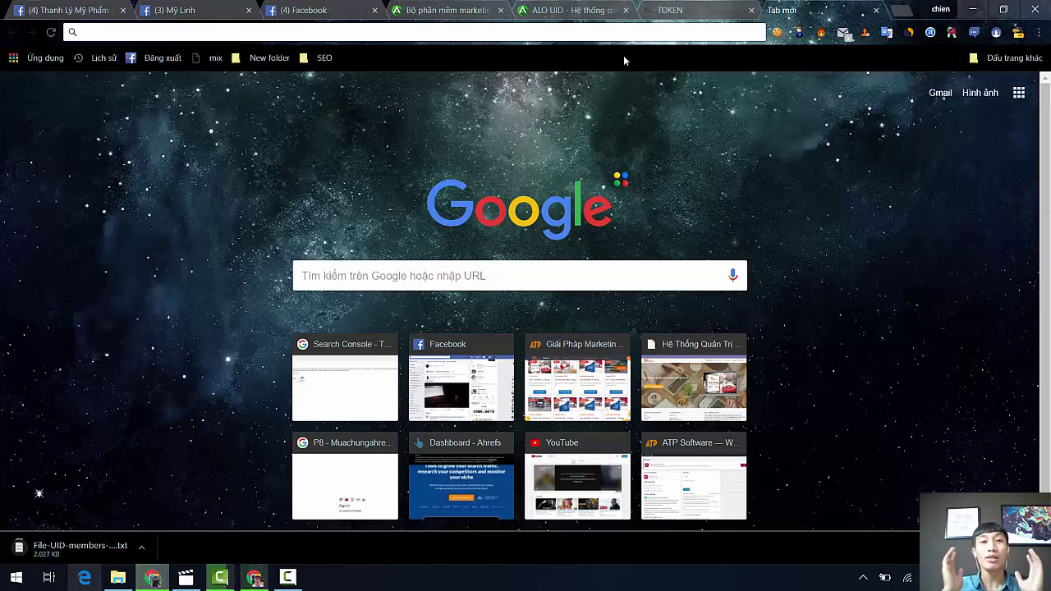
Go to the site target.alosoft.vn in the new tab
type("t")
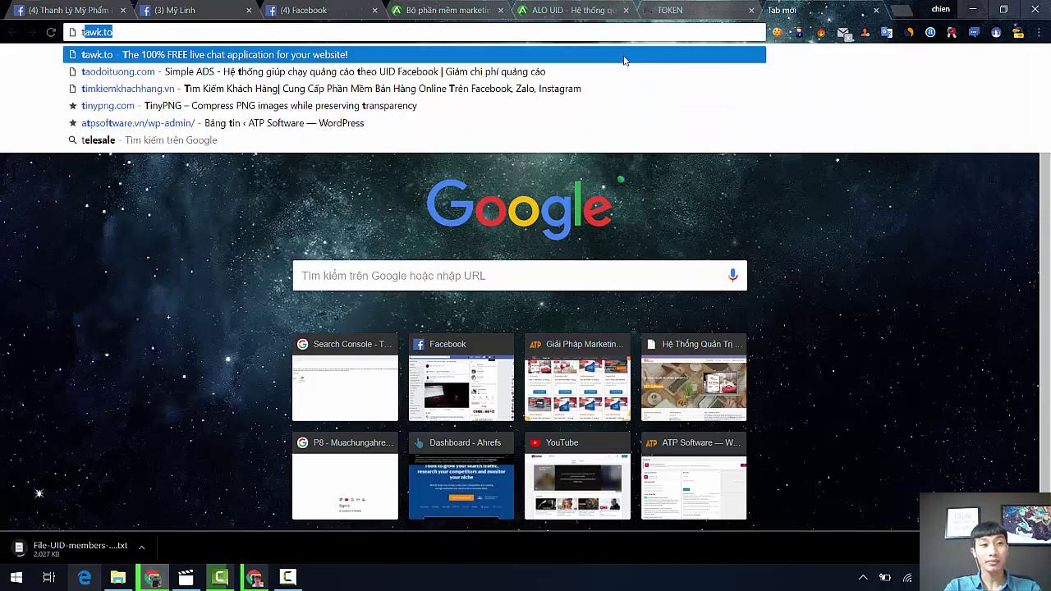
type("arg")
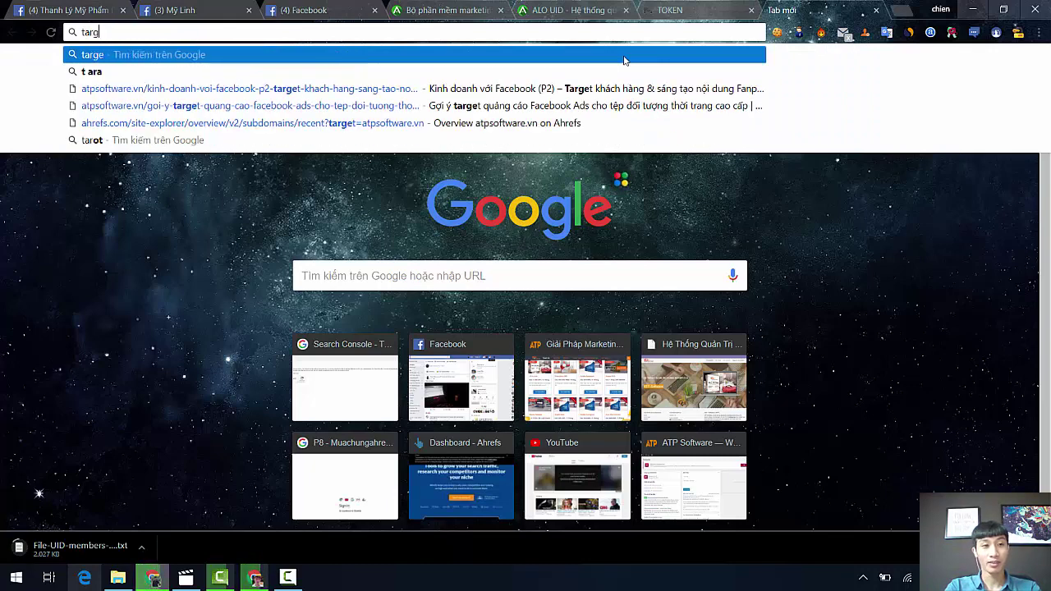
type("et.")
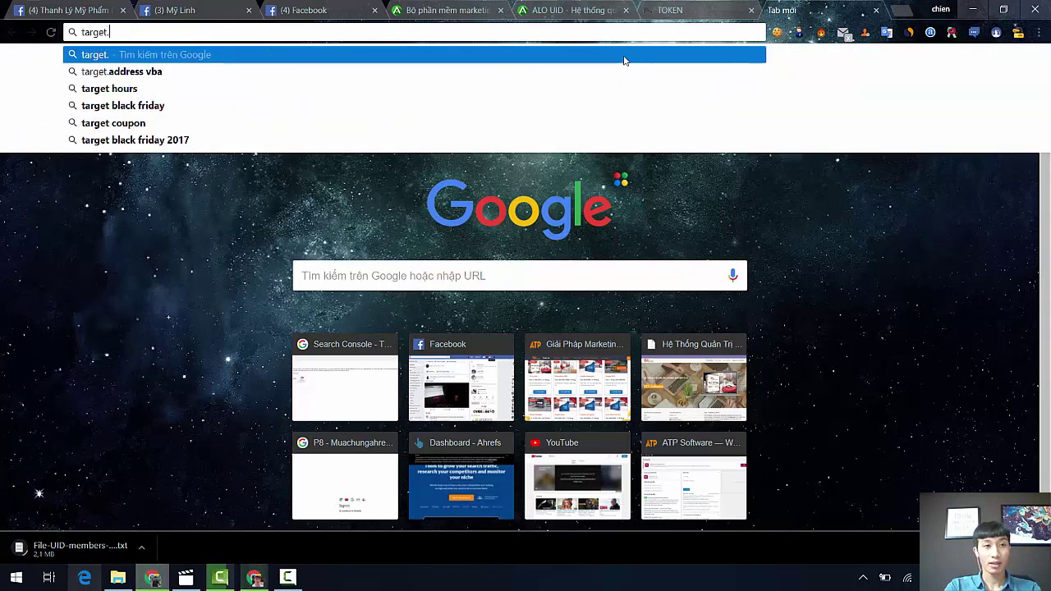
type("aloso")
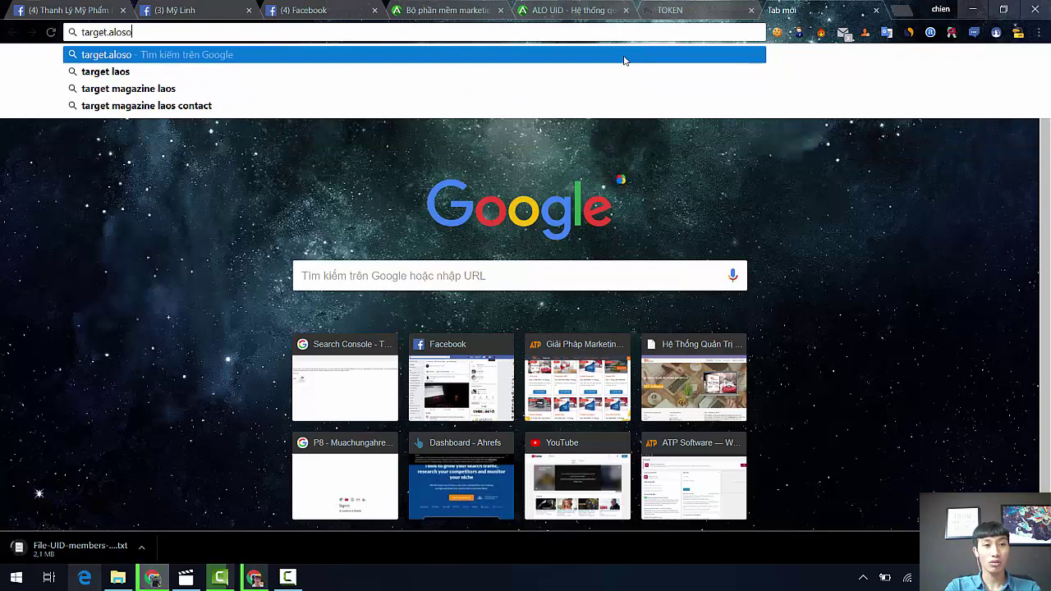
type("ftwar")
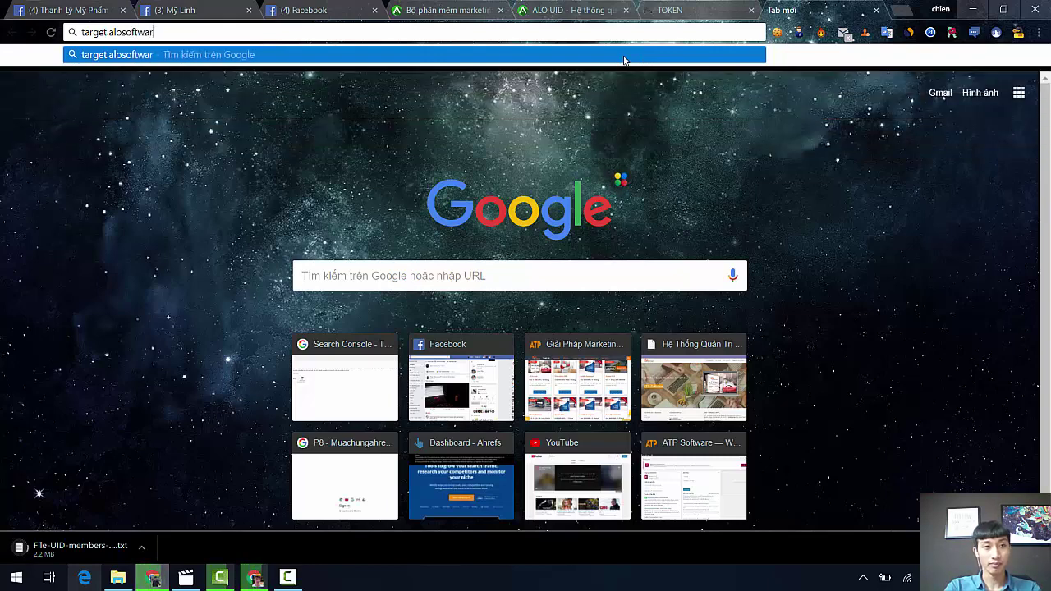
key("BackSpace")
key("BackSpace")
key("BackSpace")
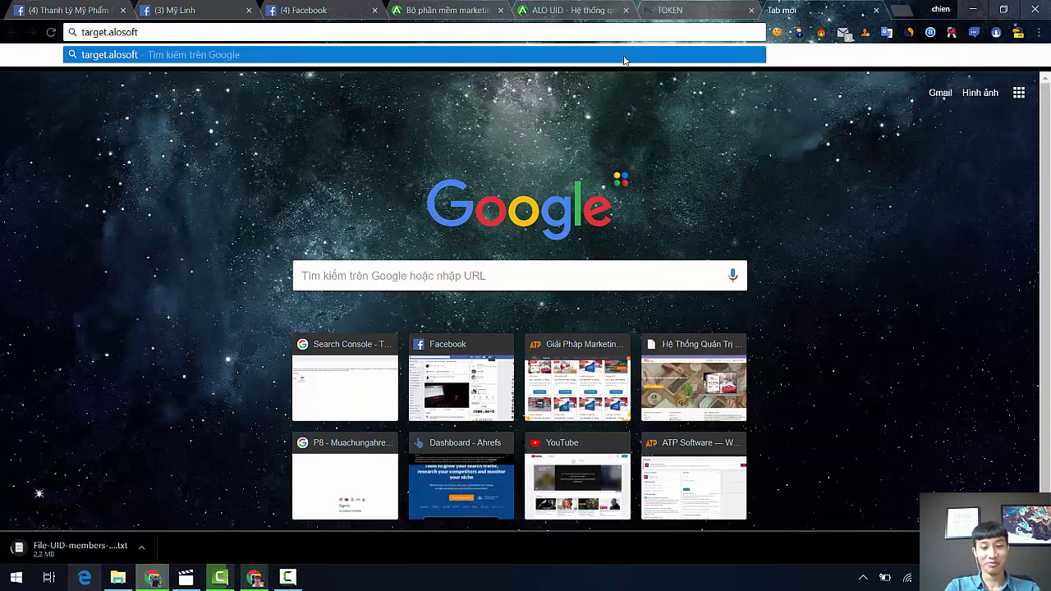
type(".vn")
key("Return")
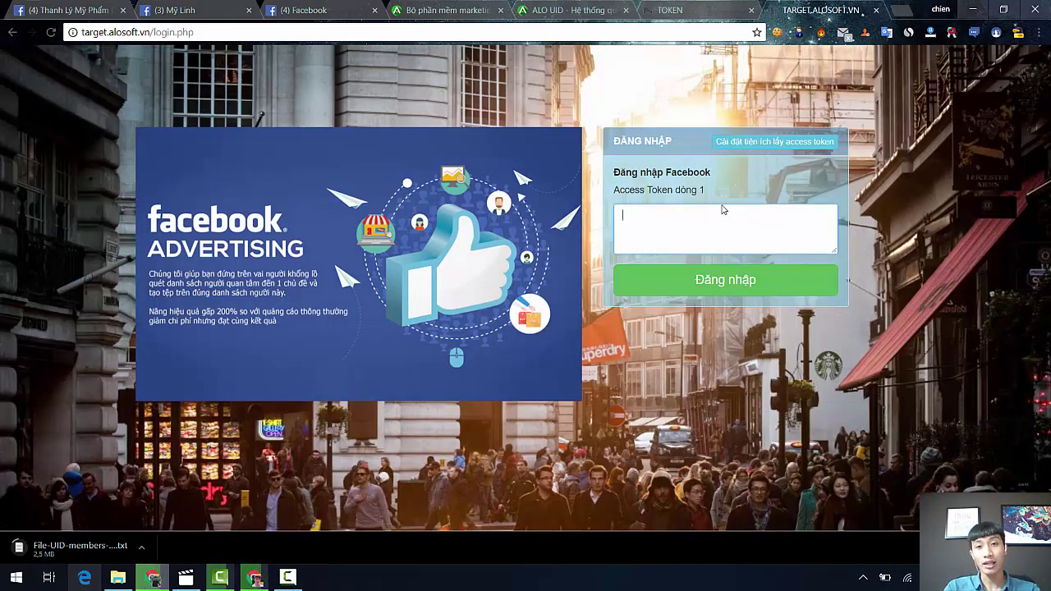
Copy the line 1 access token from the TOKEN page and log in to target.alosoft.vn with it
left_click(712, 10)
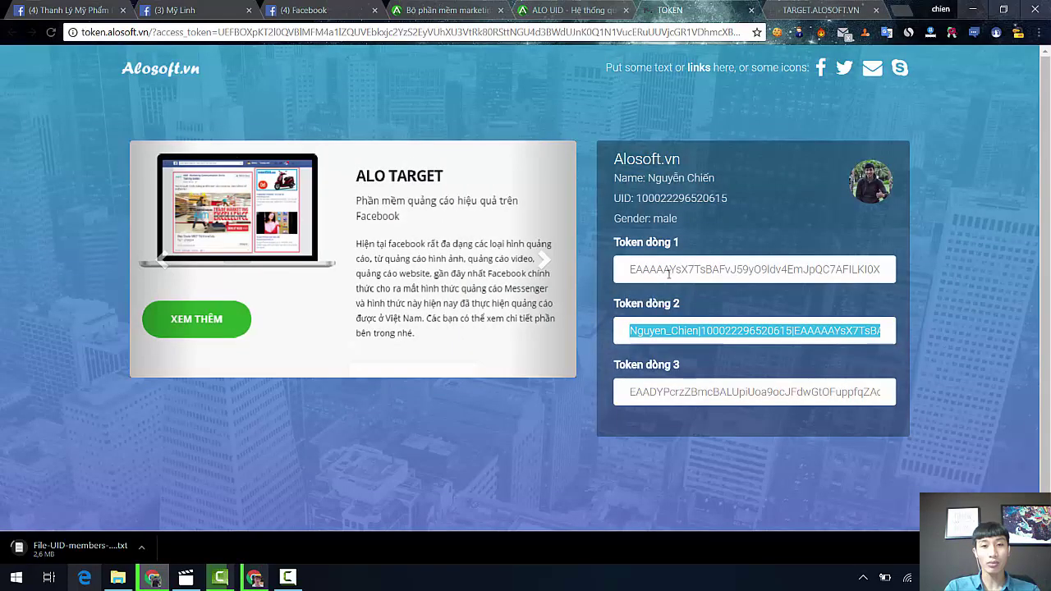
left_click(669, 273)
key("ctrl+c")
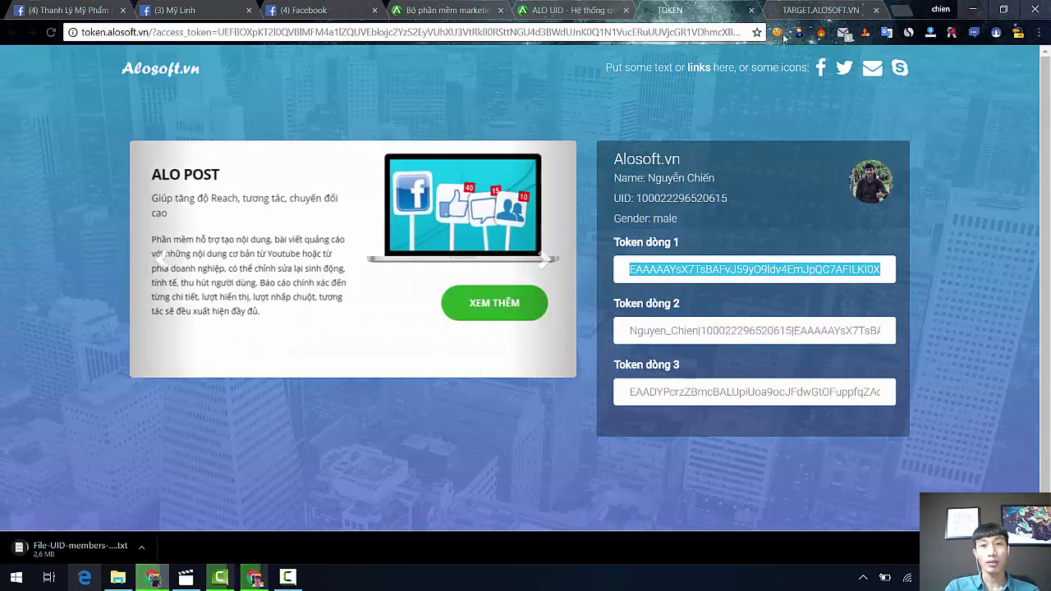
left_click(821, 10)
left_click(720, 218)
key("ctrl+v")
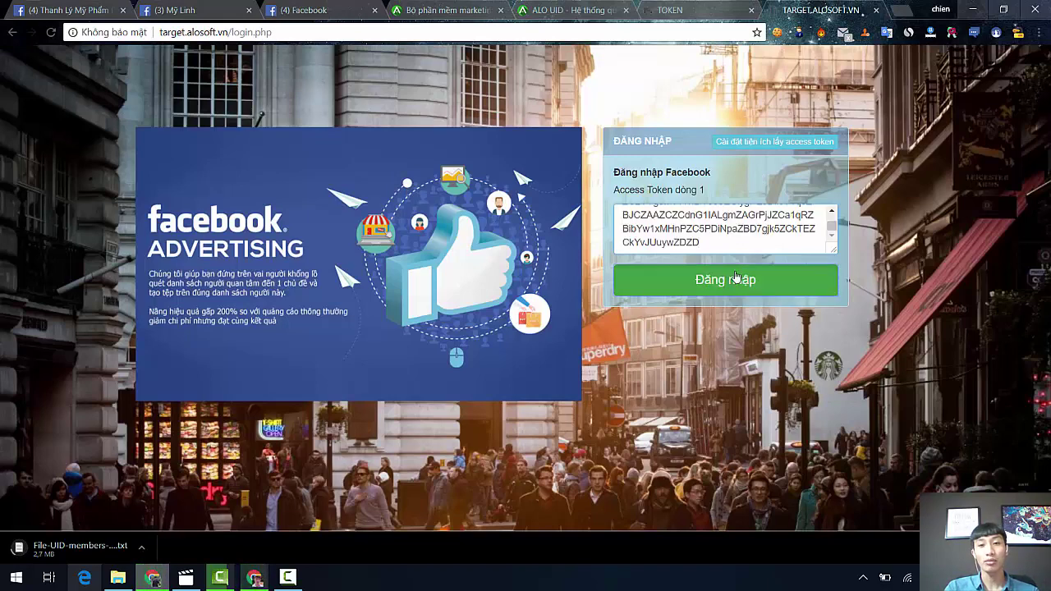
left_click(737, 277)
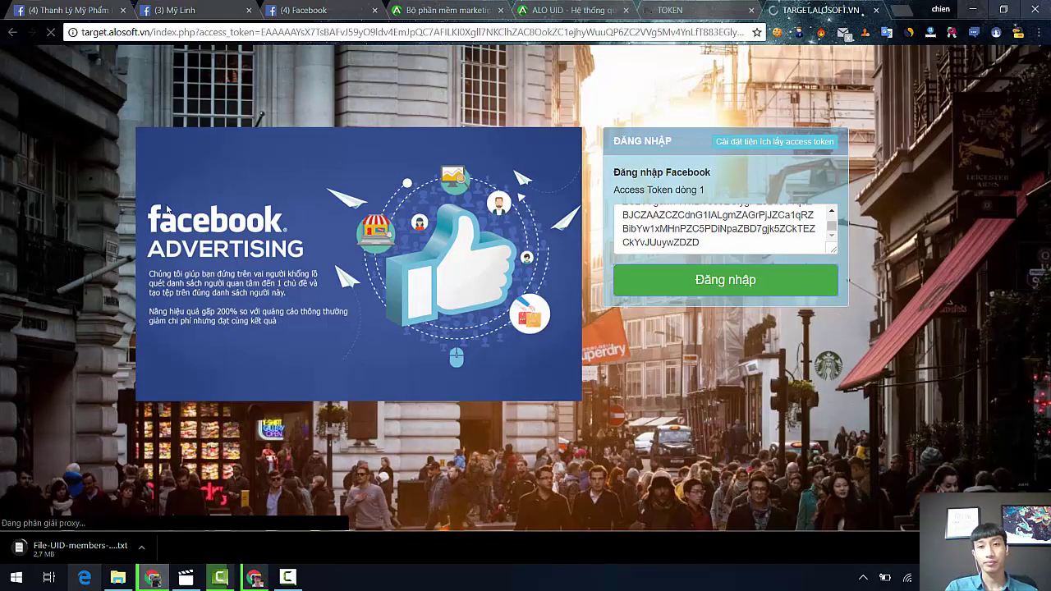
Create an ad audience named "group mỹ phẩm" with the description 123 under the preselected ad account
scroll(201, 274, "down", 2)
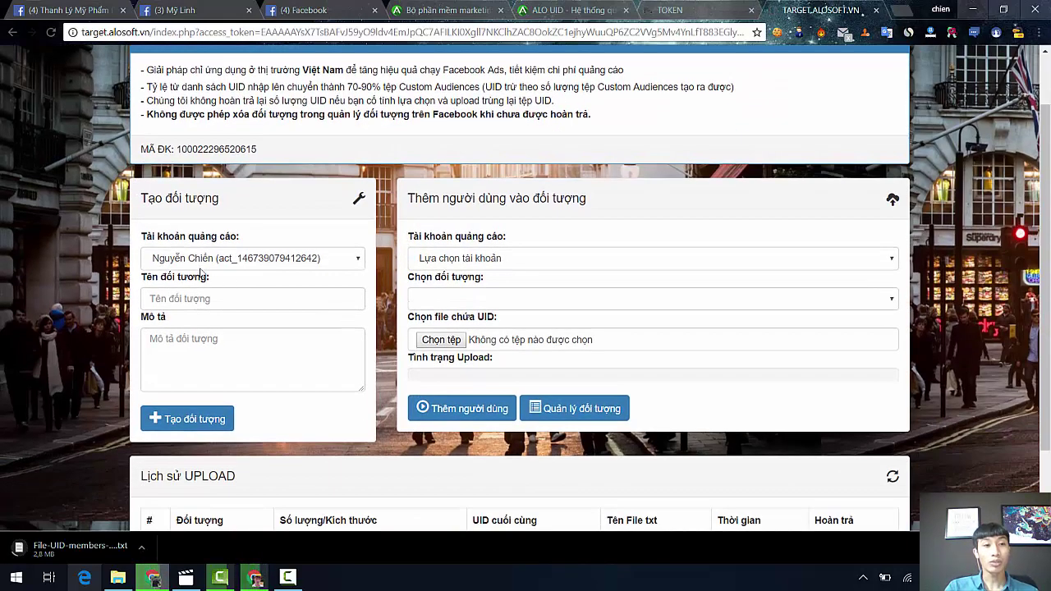
scroll(201, 273, "up", 2)
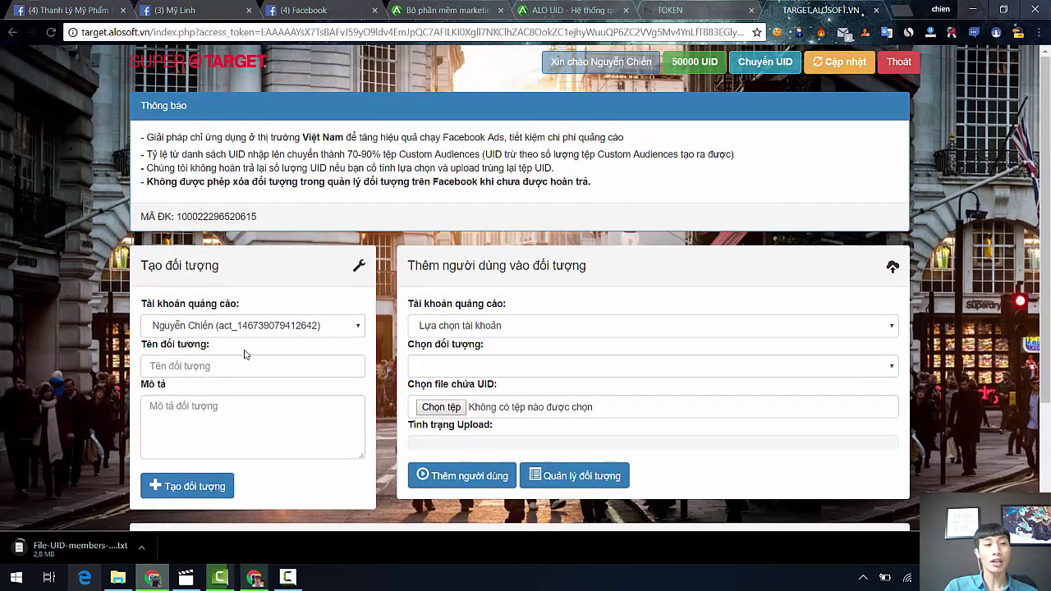
scroll(244, 354, "down", 2)
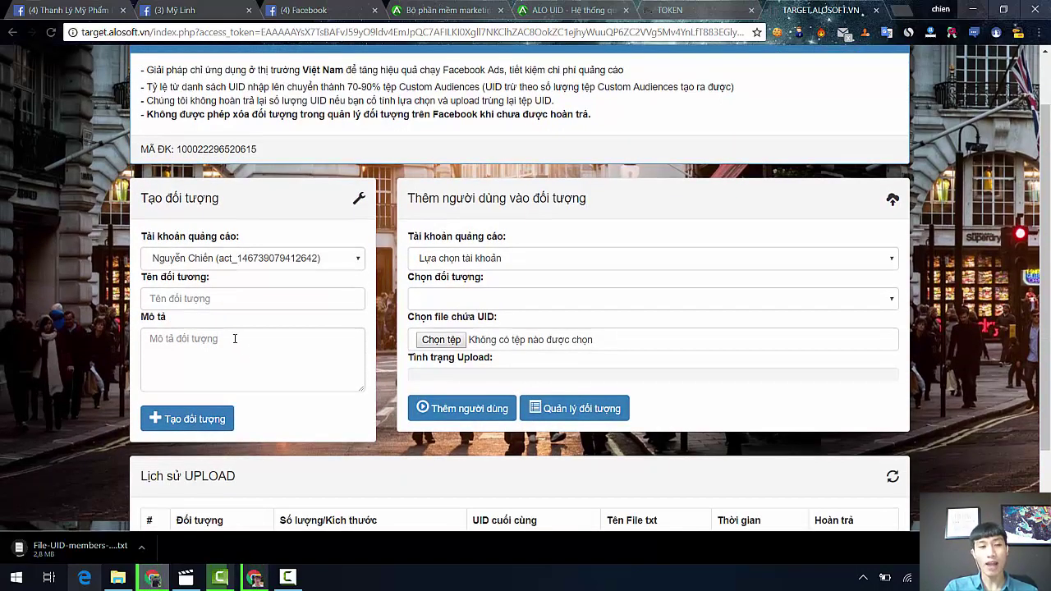
left_click(231, 298)
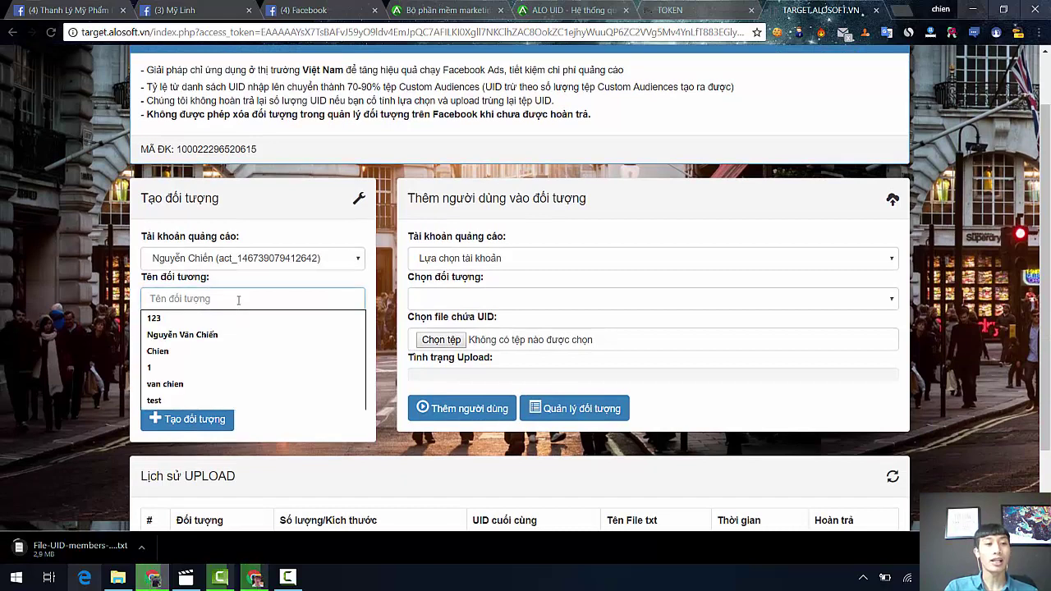
left_click(308, 292)
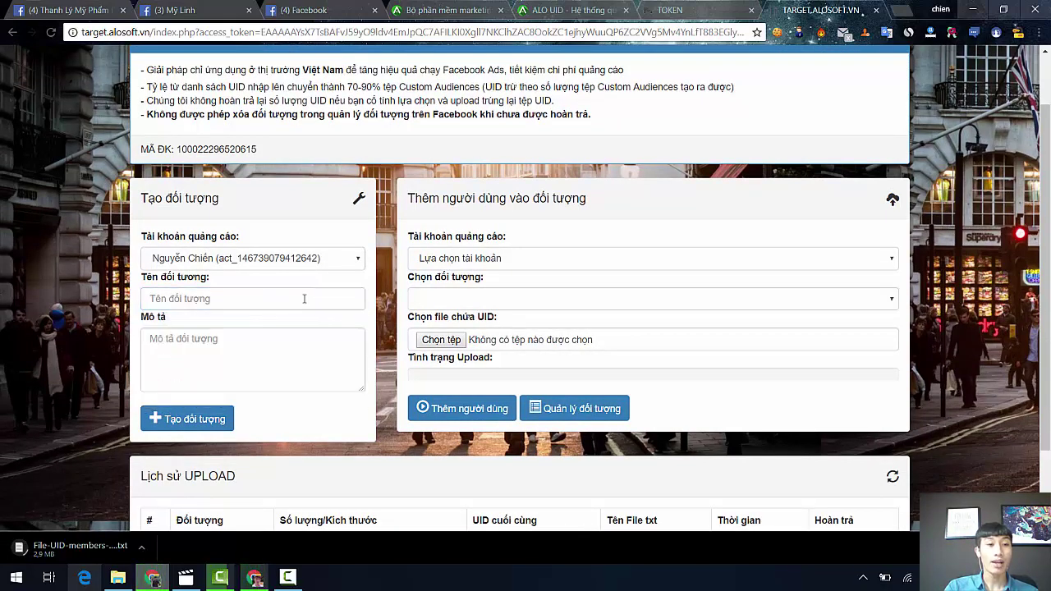
left_click(304, 299)
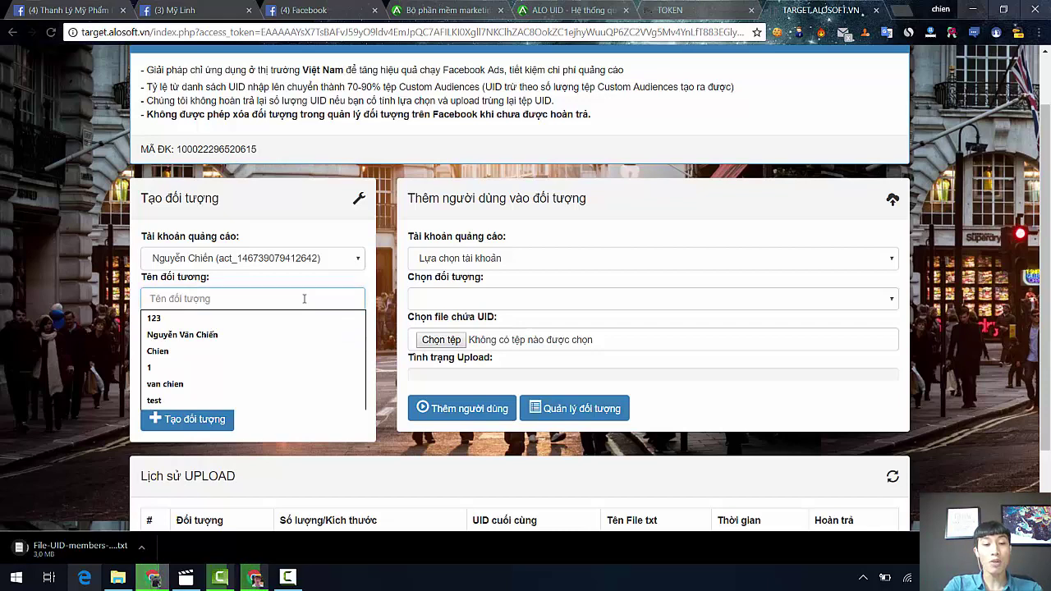
type("group mỹ")
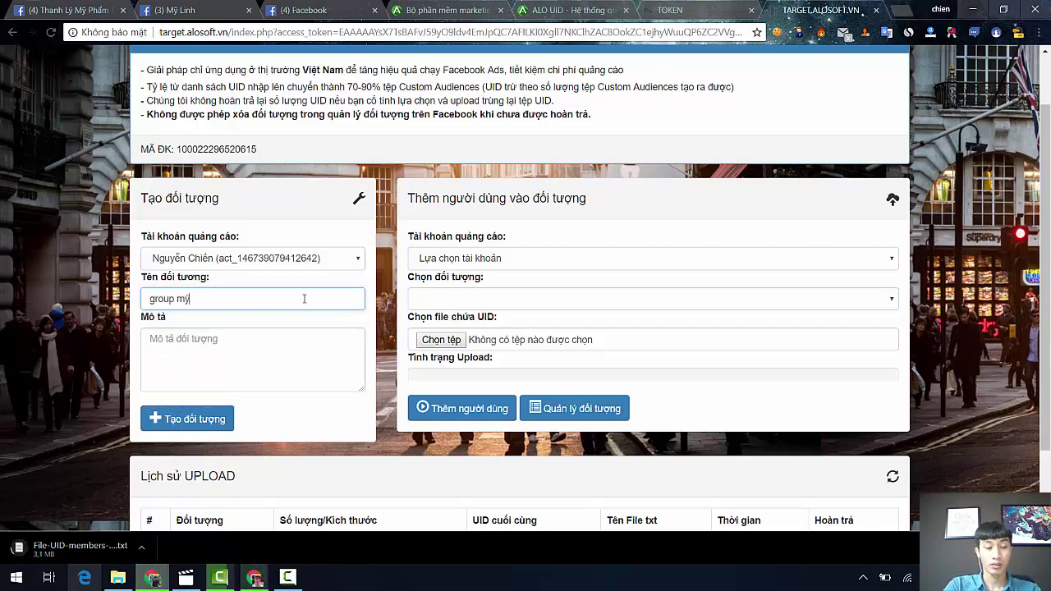
type(" pham")
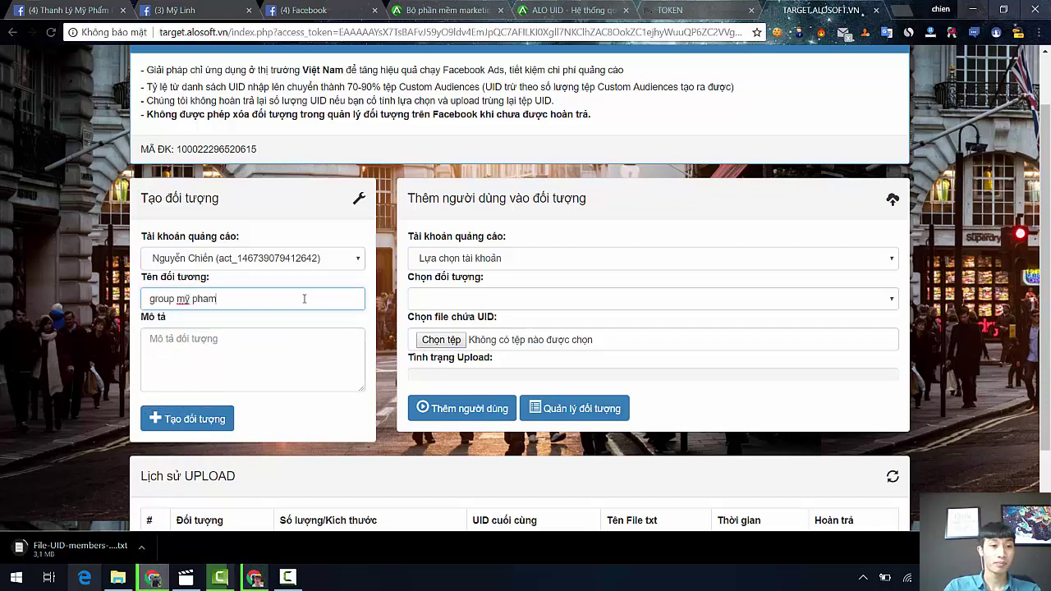
left_click(267, 343)
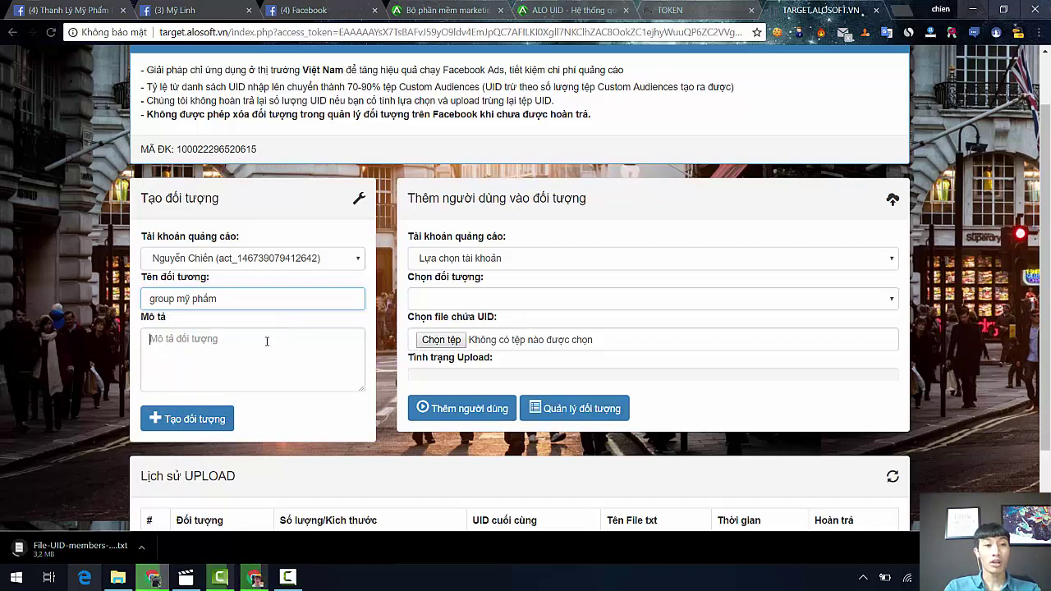
type("123")
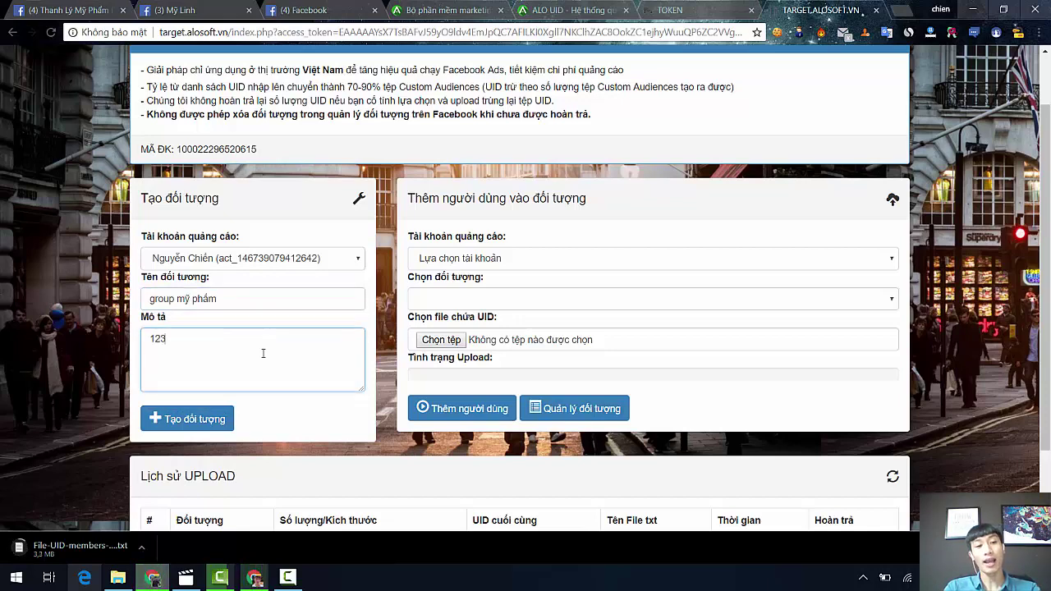
left_click(218, 429)
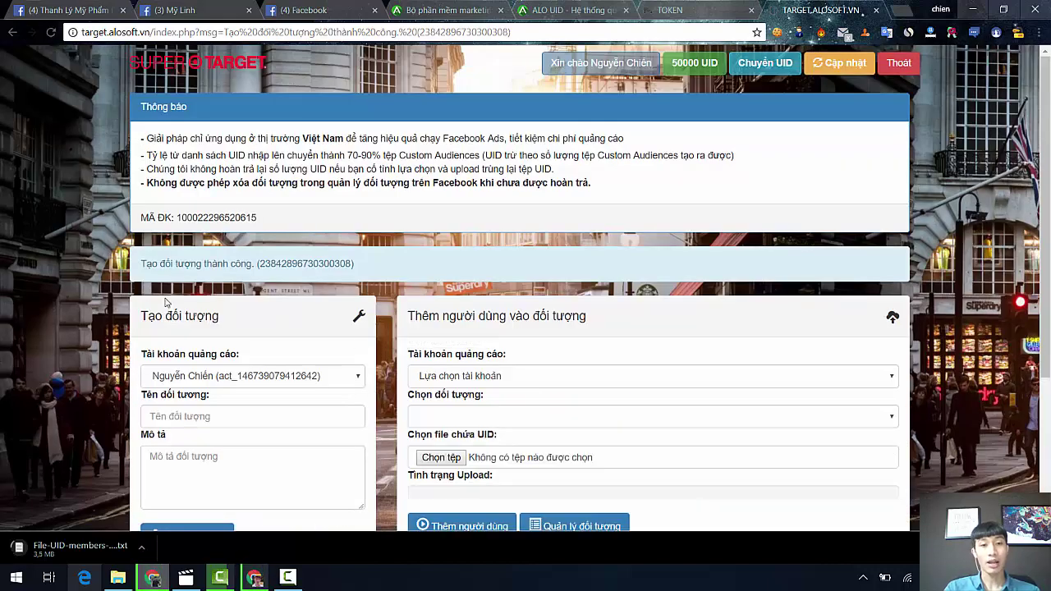
Select the ad account and the "group mỹ phẩm" audience for adding users
scroll(353, 345, "down", 3)
left_click(520, 170)
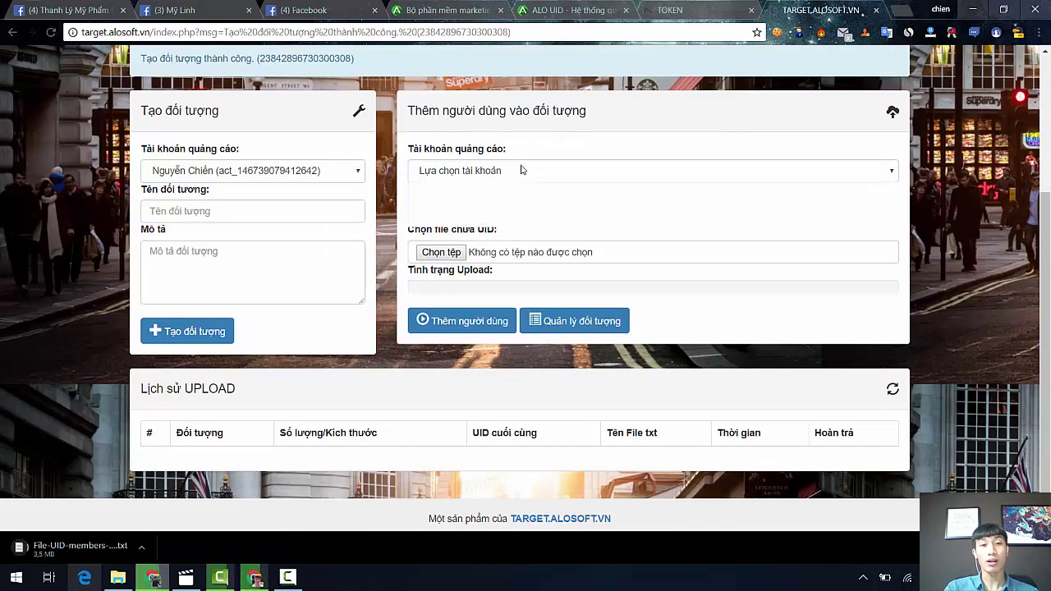
left_click(527, 212)
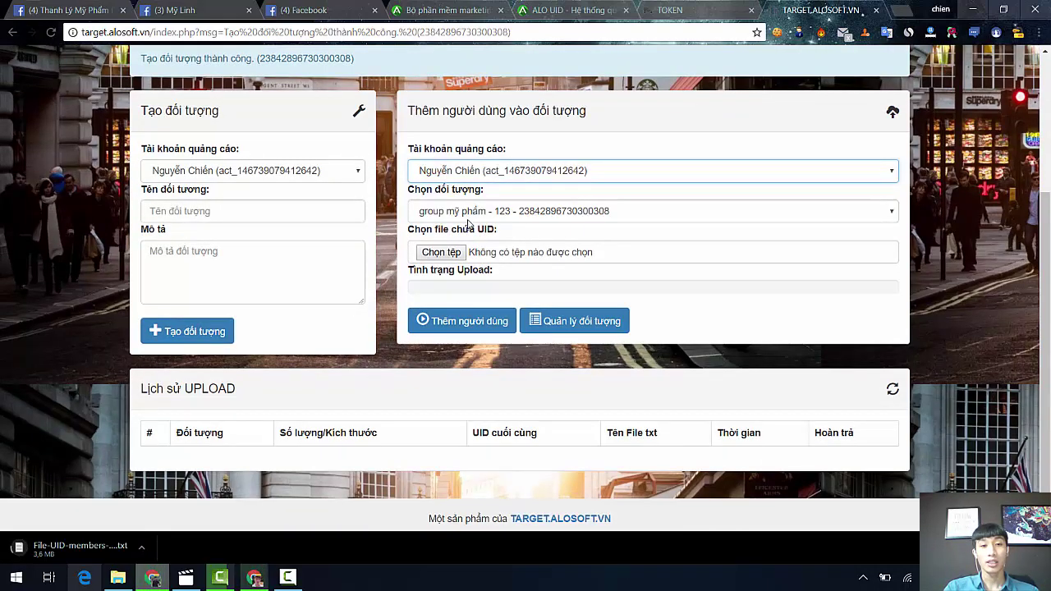
Attach File-UID-members-871229052933810.txt from the Downloads folder as the UID file and start adding its users to the audience
left_click(451, 258)
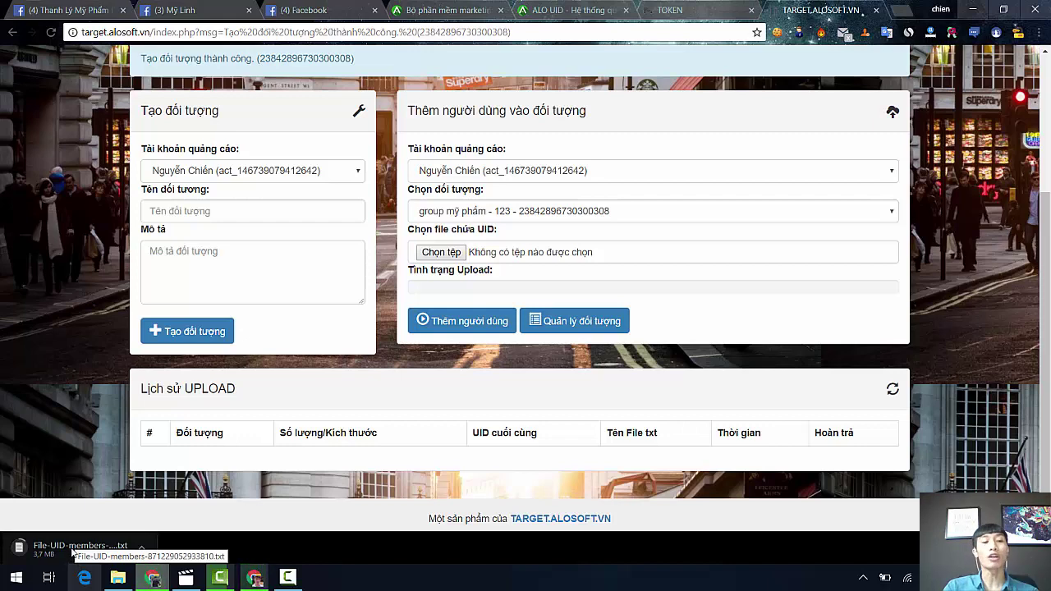
left_click(447, 255)
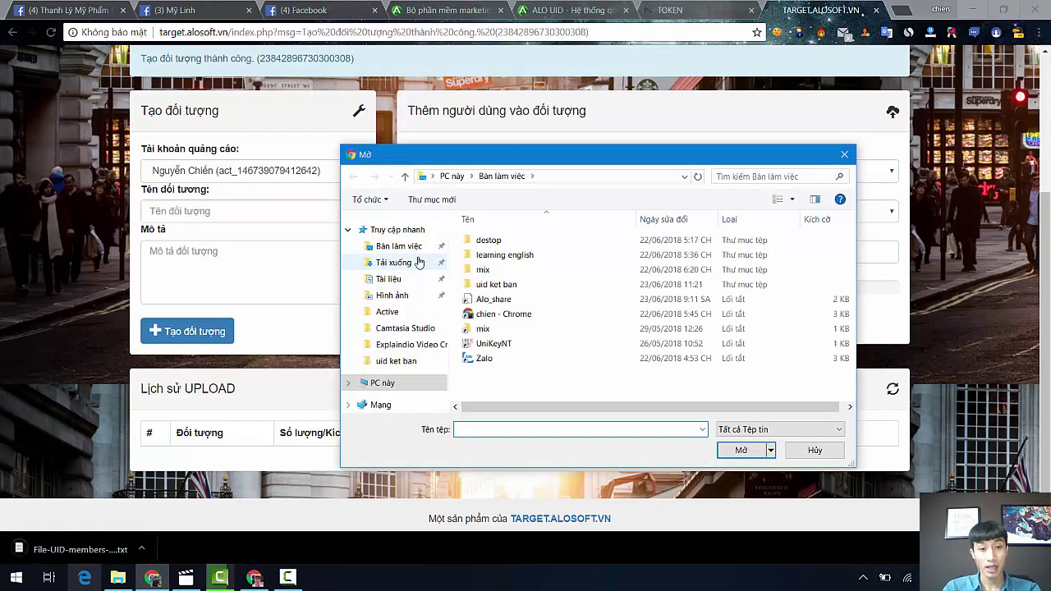
left_click(404, 263)
scroll(598, 328, "down", 5)
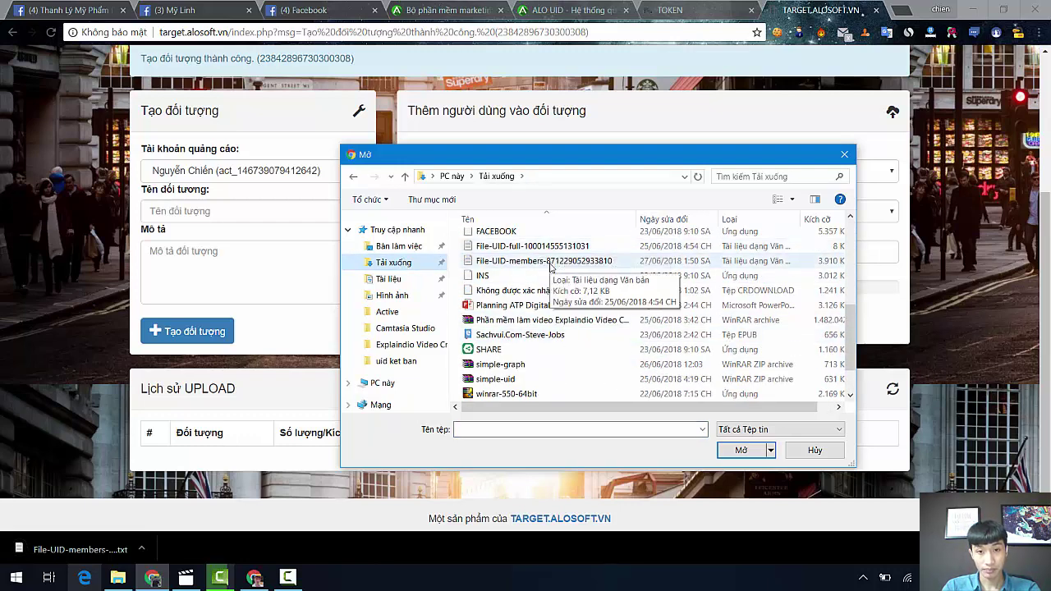
left_click(548, 261)
left_click(749, 452)
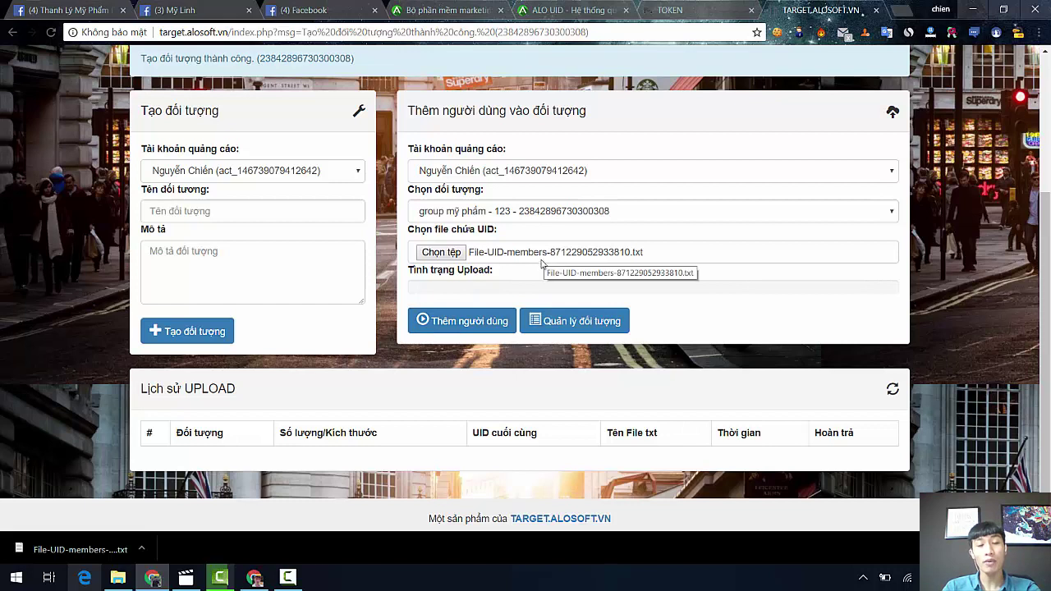
left_click(477, 319)
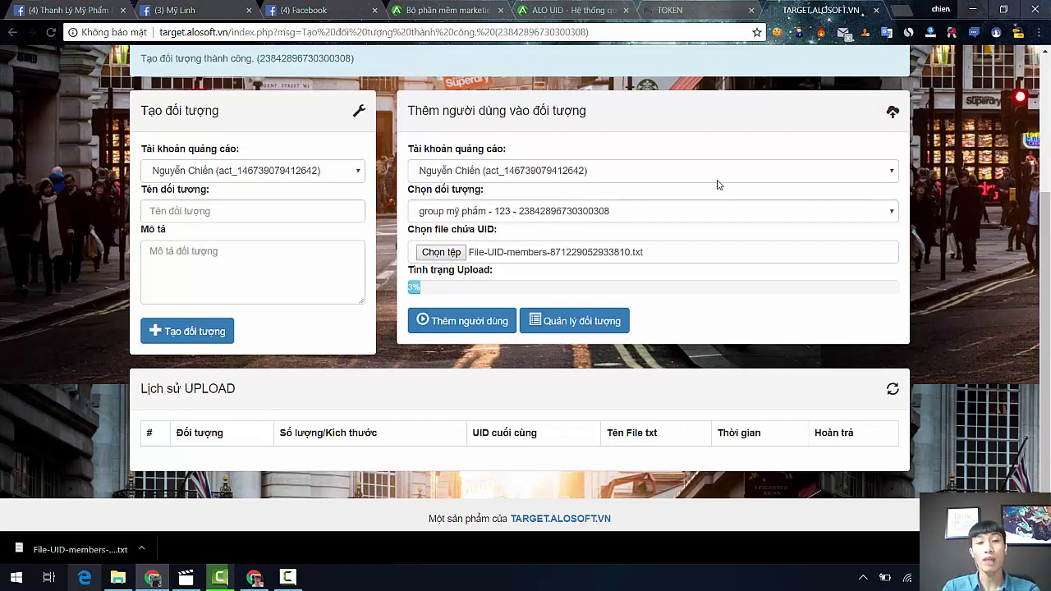
Go to facebook.com in a new browser tab and start creating an ad
left_click(901, 10)
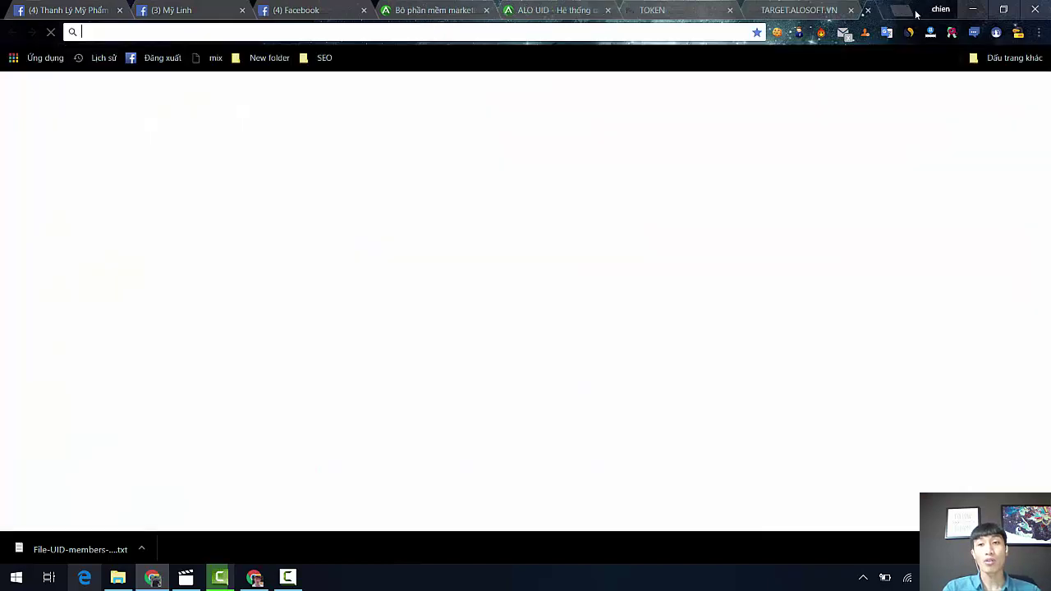
type("facebook.com")
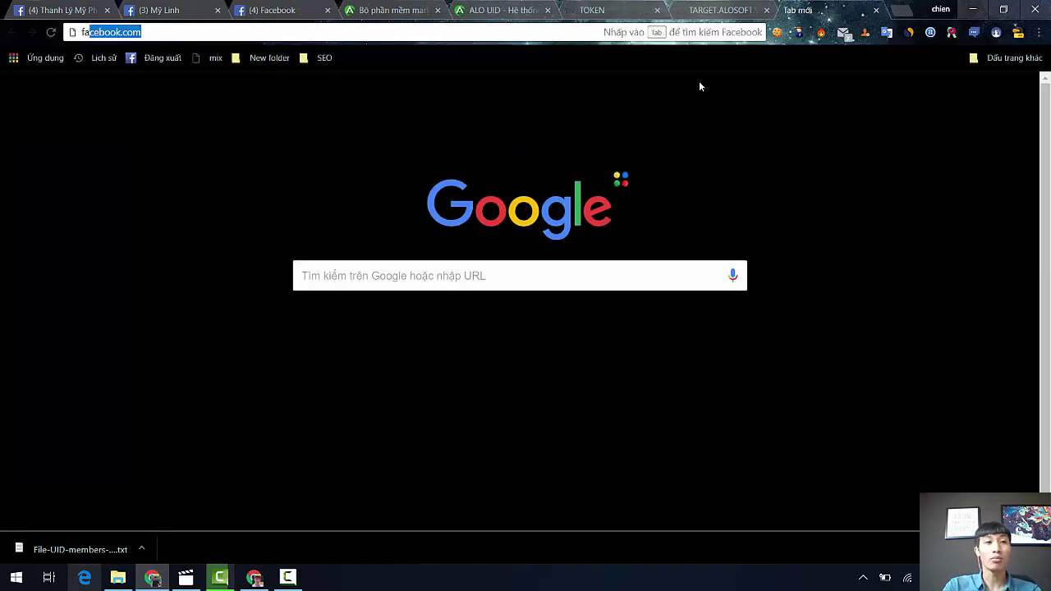
key("Return")
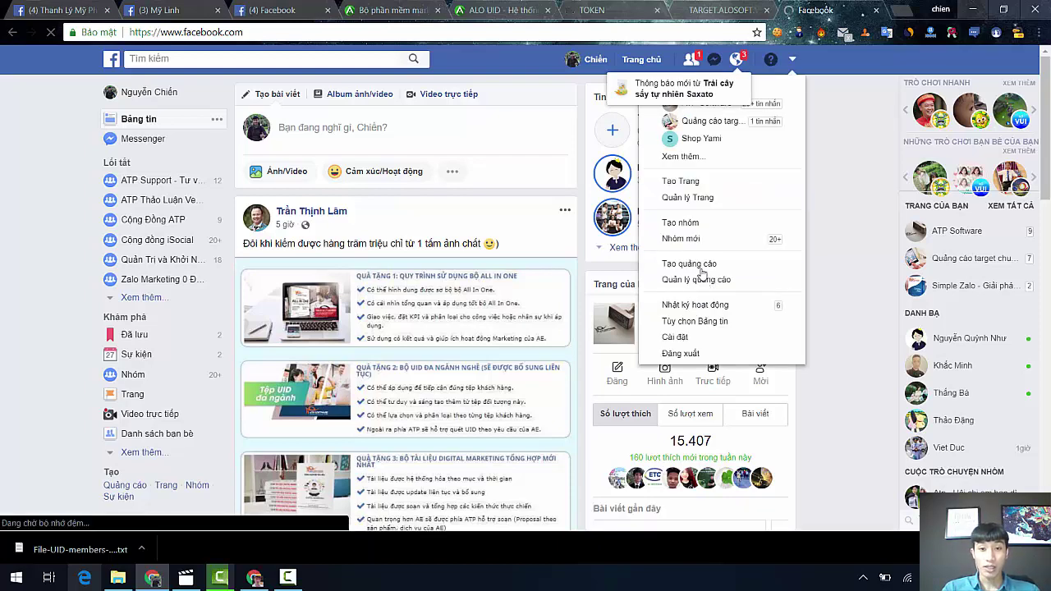
left_click(701, 267)
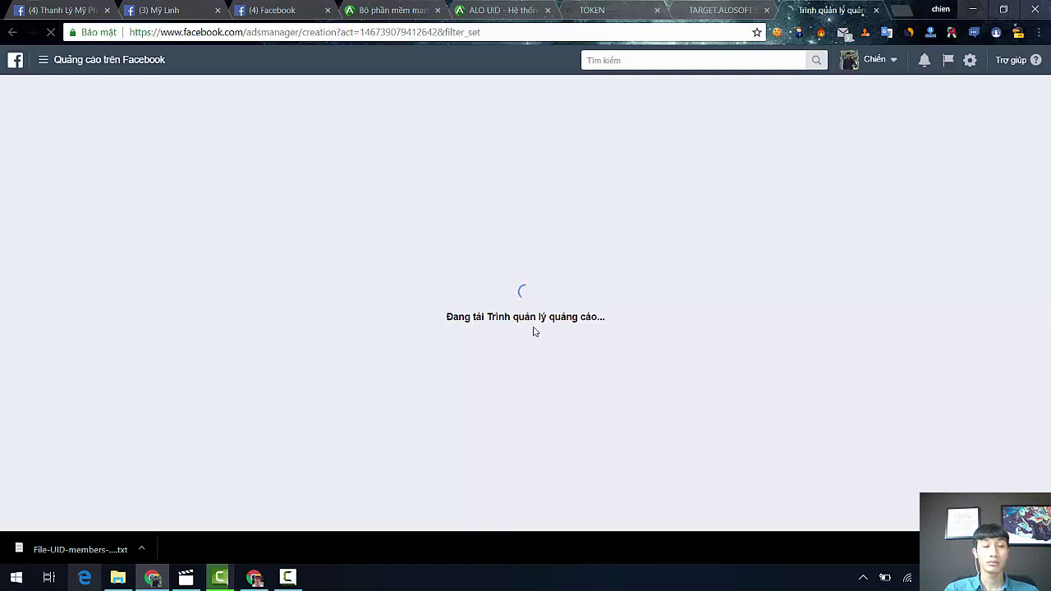
Choose Tương tác as the campaign objective with post engagement and continue to the ad set settings
left_click_drag(533, 331, 533, 331)
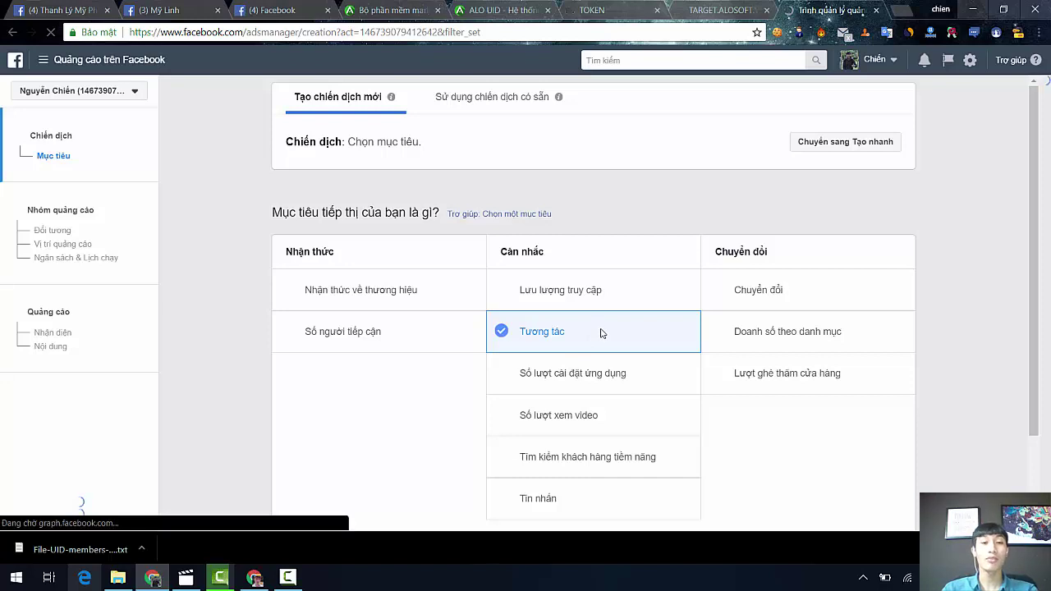
scroll(600, 362, "down", 2)
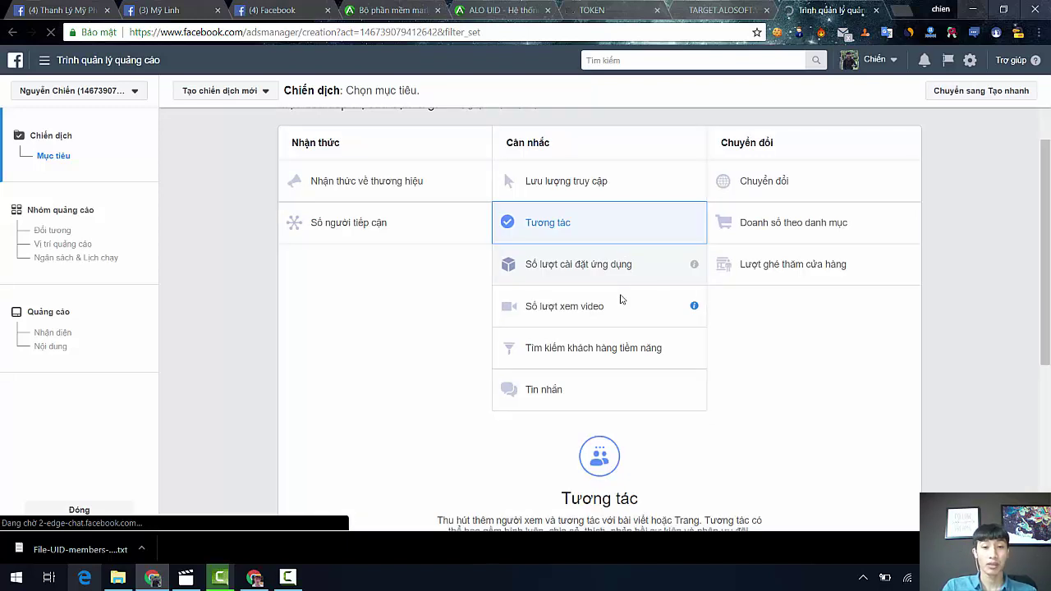
scroll(622, 300, "down", 4)
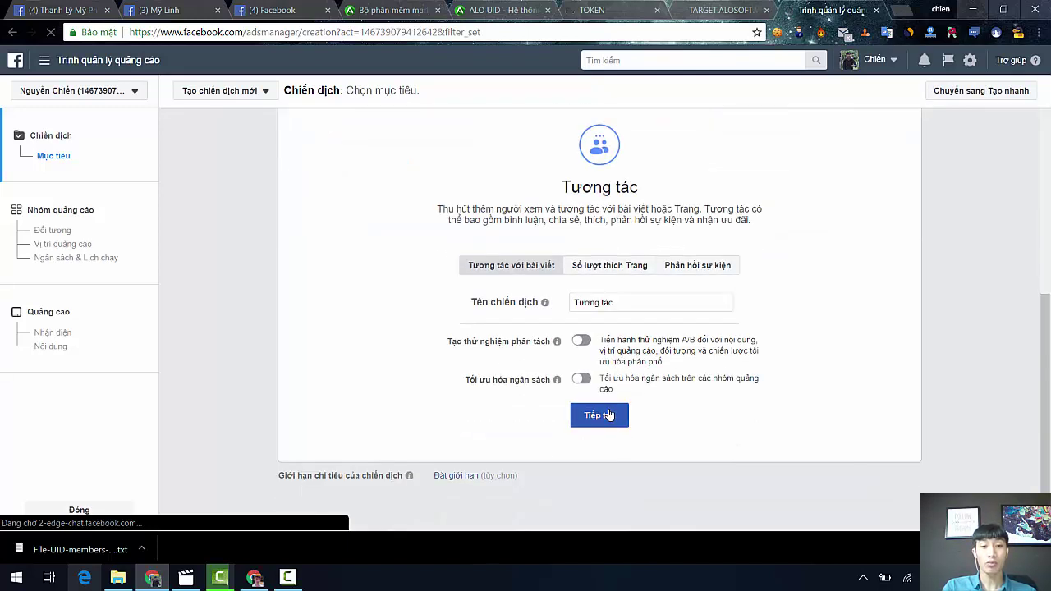
left_click(607, 419)
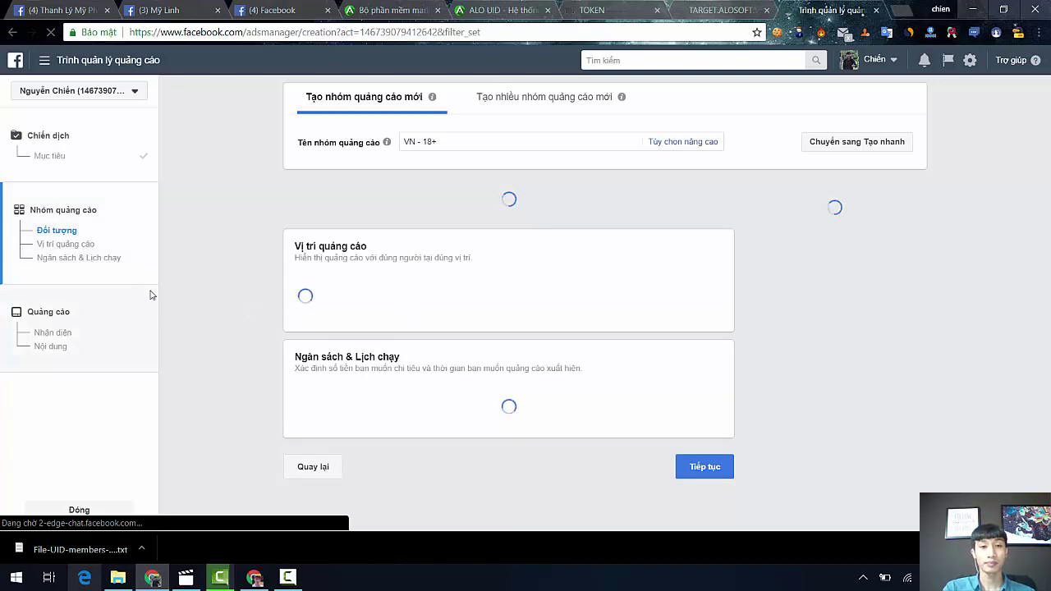
Add the "group mỹ phẩm" customer list as the ad set's custom audience
scroll(405, 286, "down", 1)
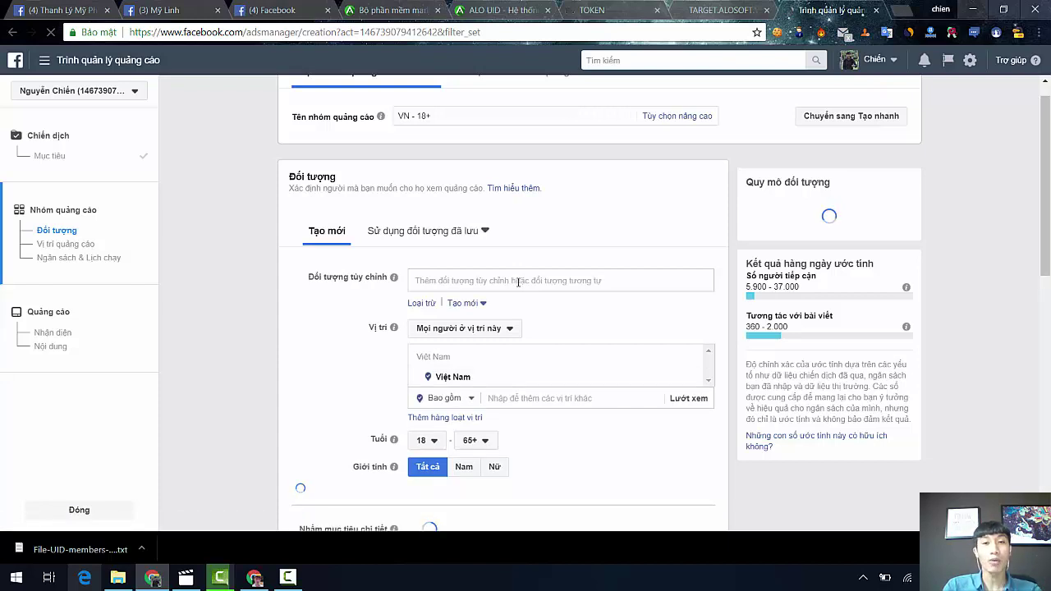
left_click(517, 280)
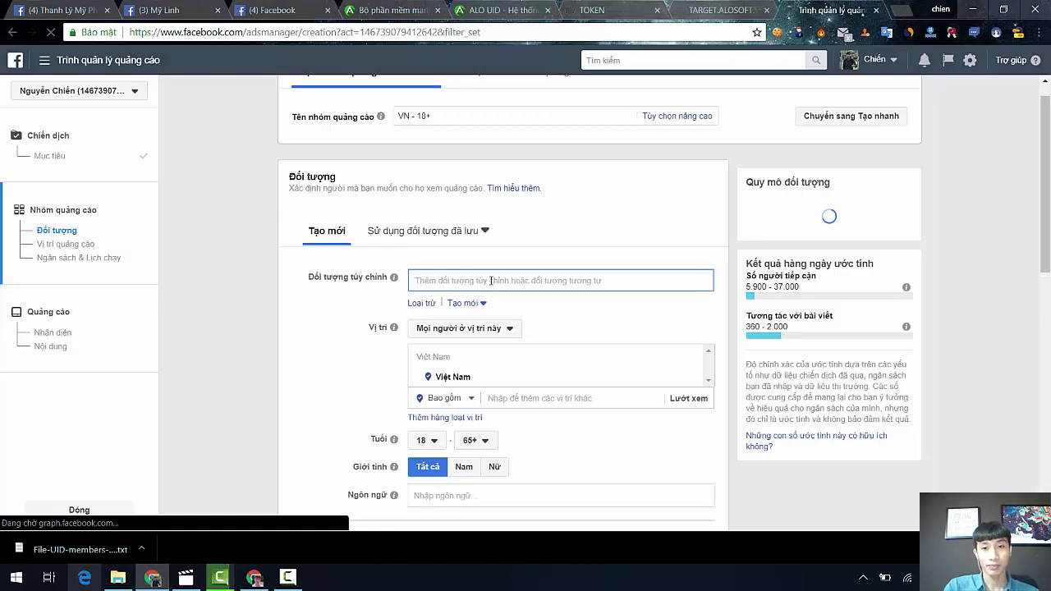
left_click(630, 283)
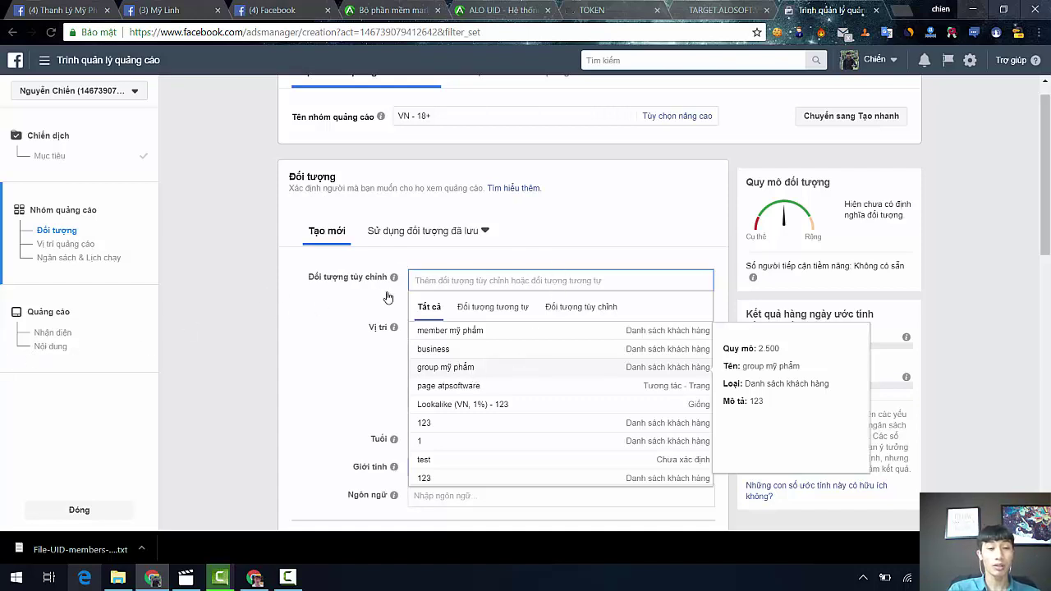
left_click(483, 368)
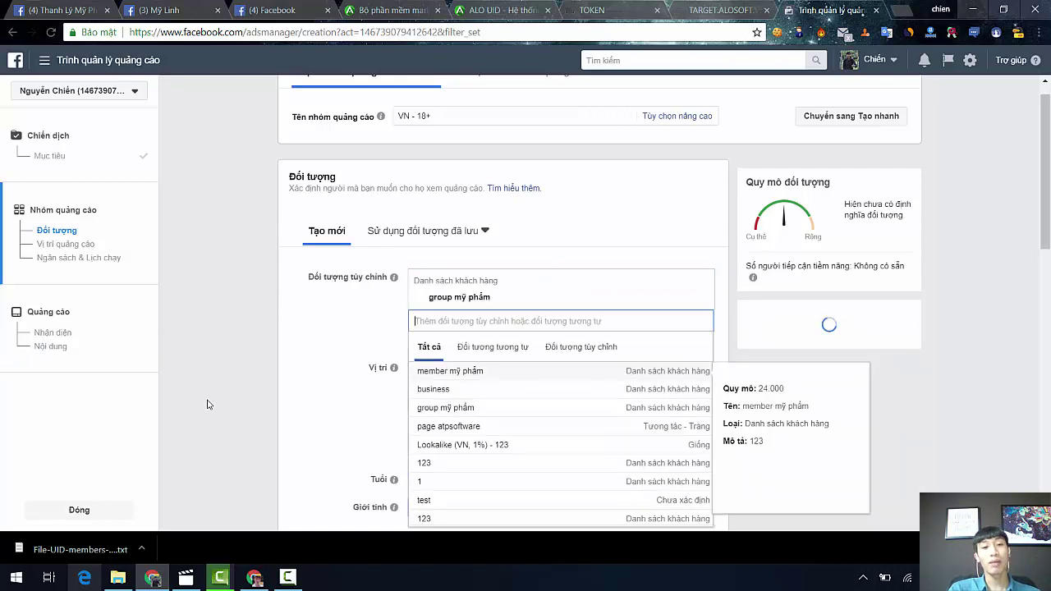
Review the ad set's detailed targeting, placement, and budget and schedule settings
scroll(412, 437, "down", 2)
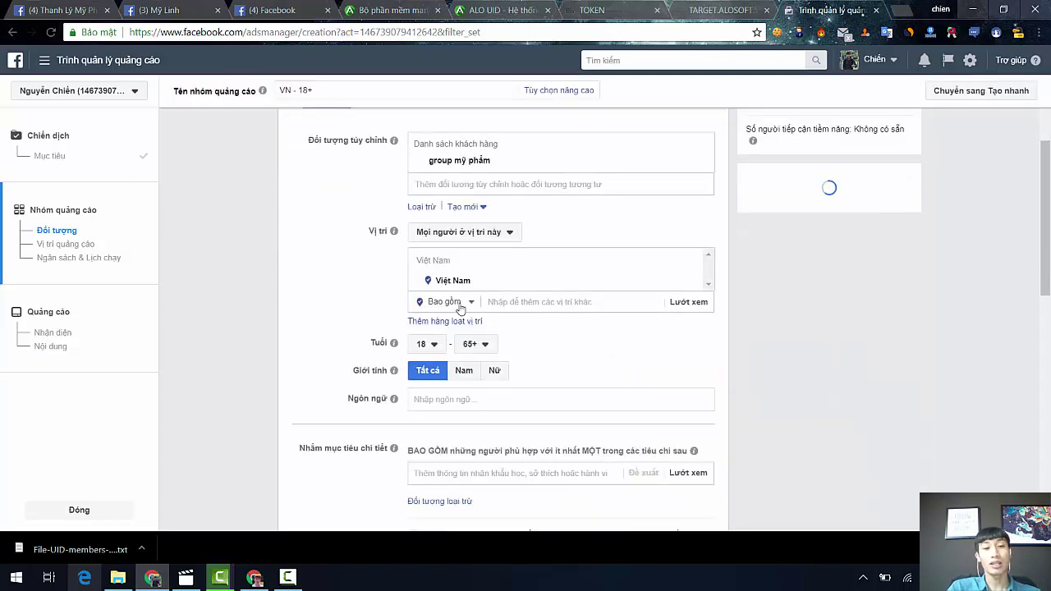
scroll(457, 304, "down", 5)
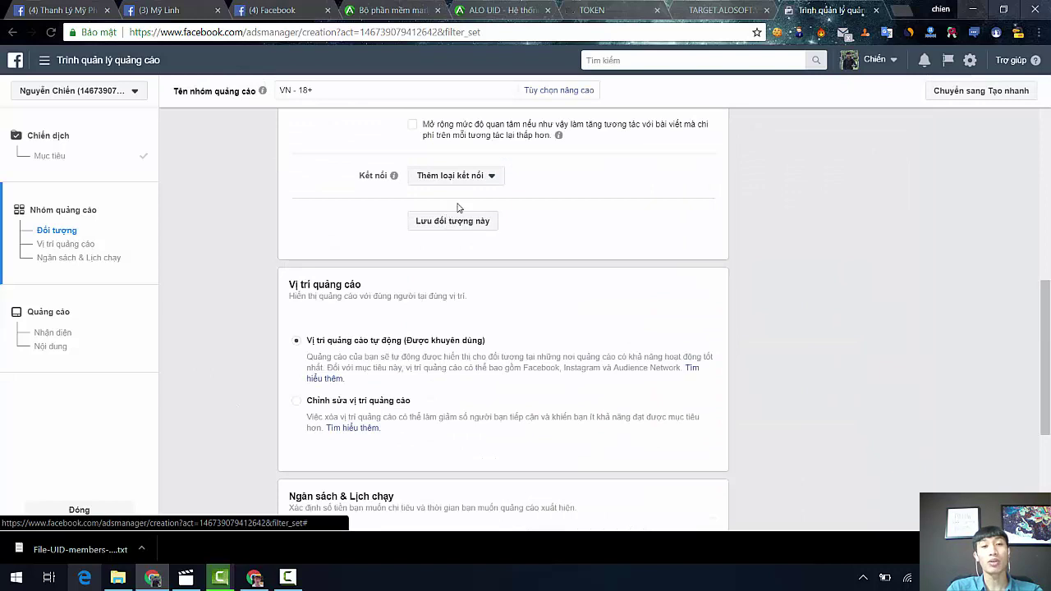
scroll(492, 312, "down", 3)
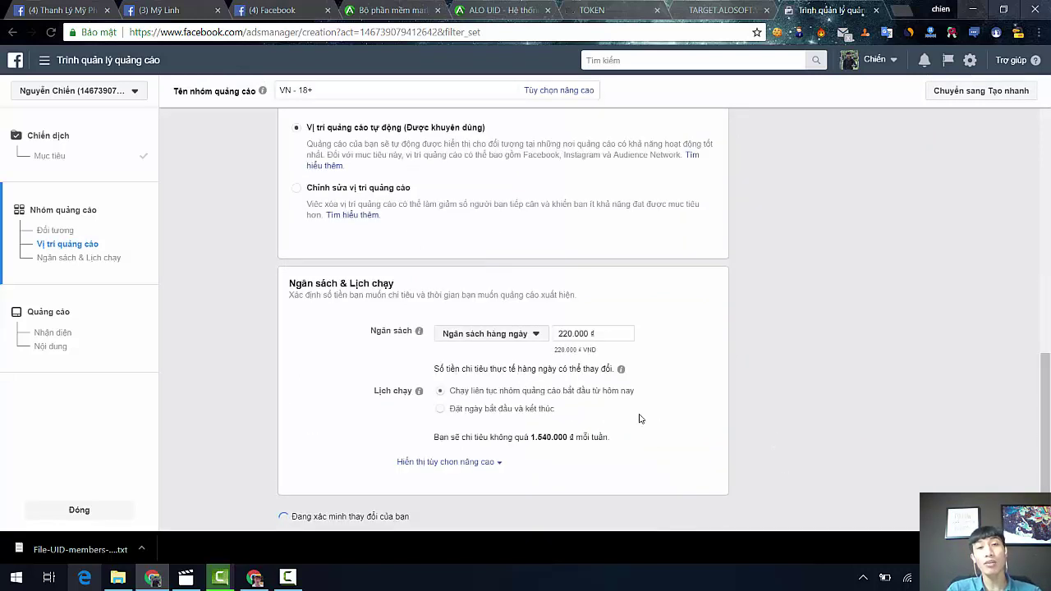
scroll(657, 411, "up", 4)
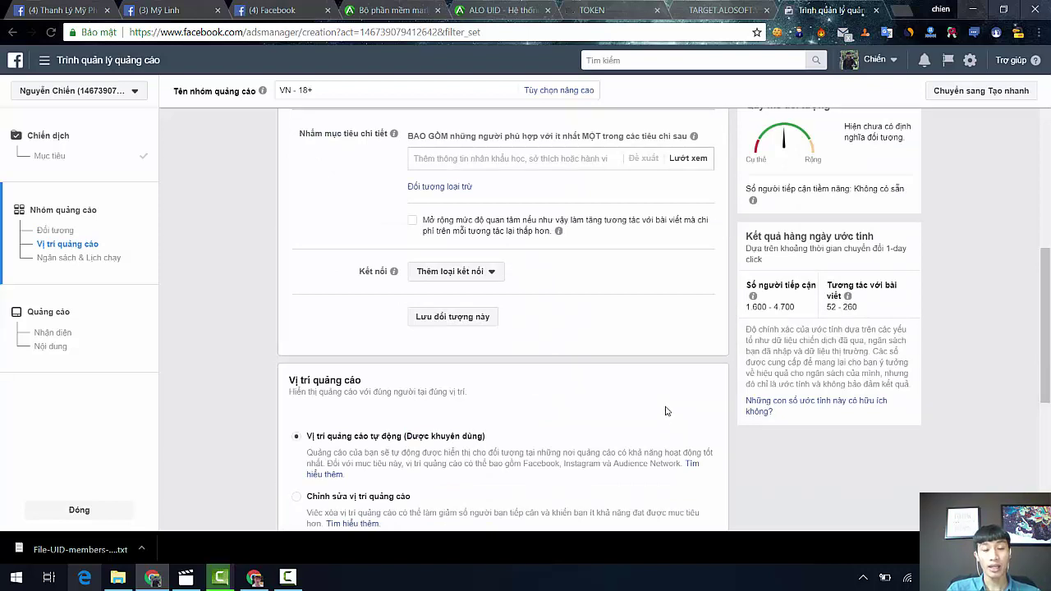
scroll(660, 418, "down", 4)
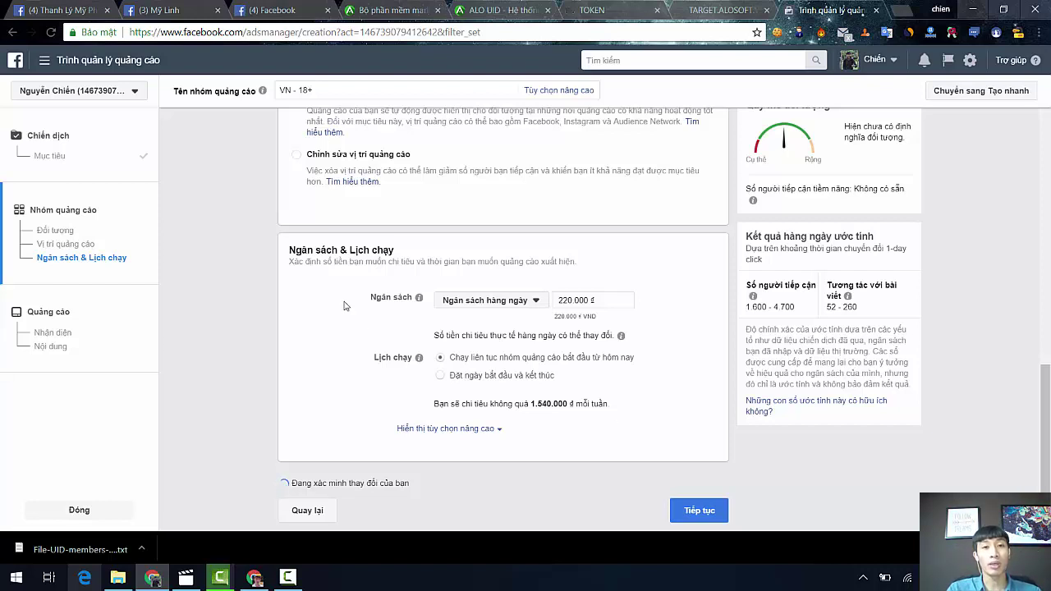
Revisit the ALO UID group extraction page and check the upload status on target.alosoft.vn
left_click(474, 15)
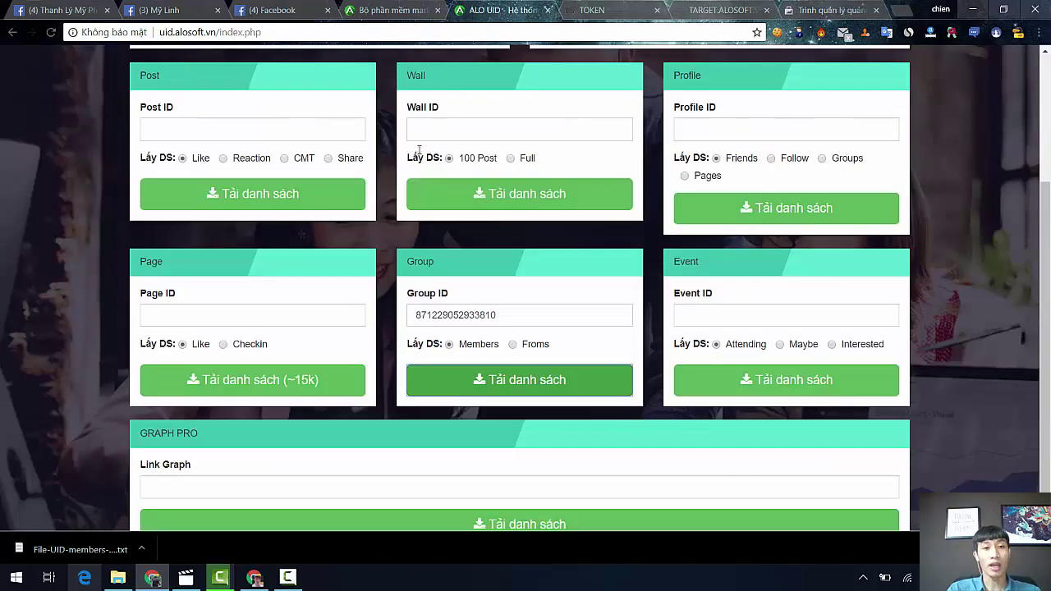
left_click(711, 11)
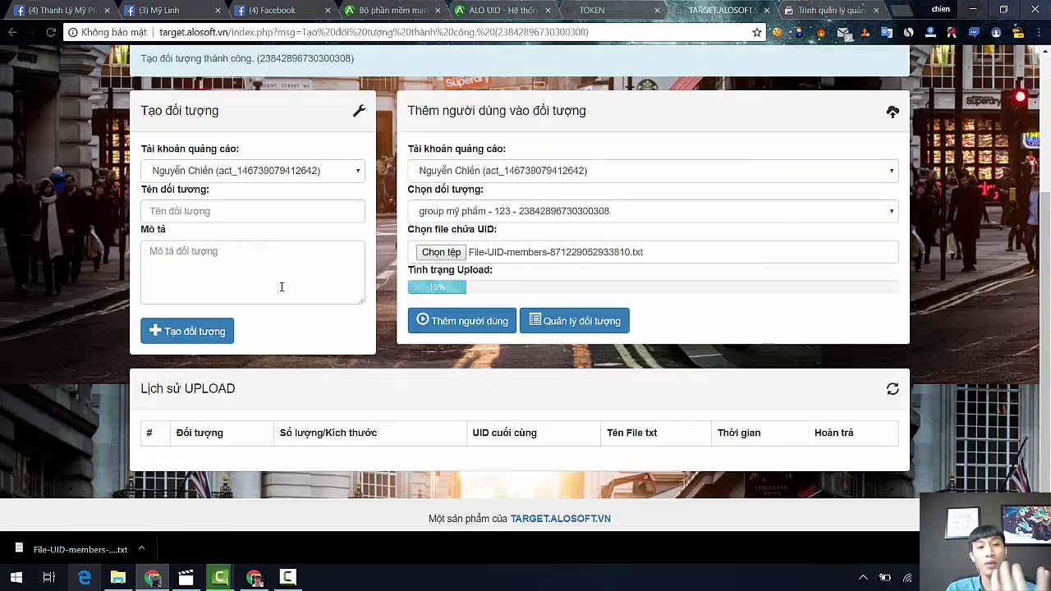